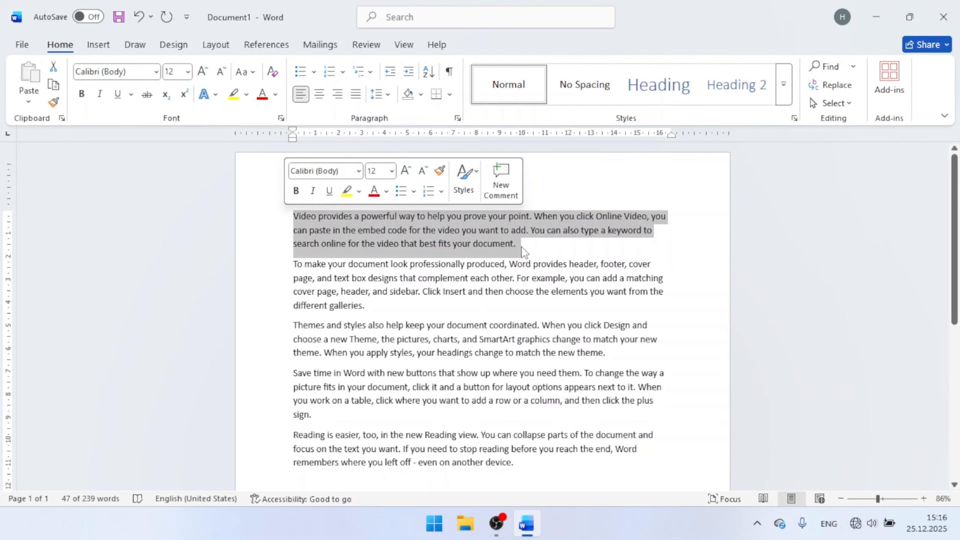
Move the opening "Video provides" paragraph to the end of the document
key(ctrl+x)
scroll(473, 326, down, 2)
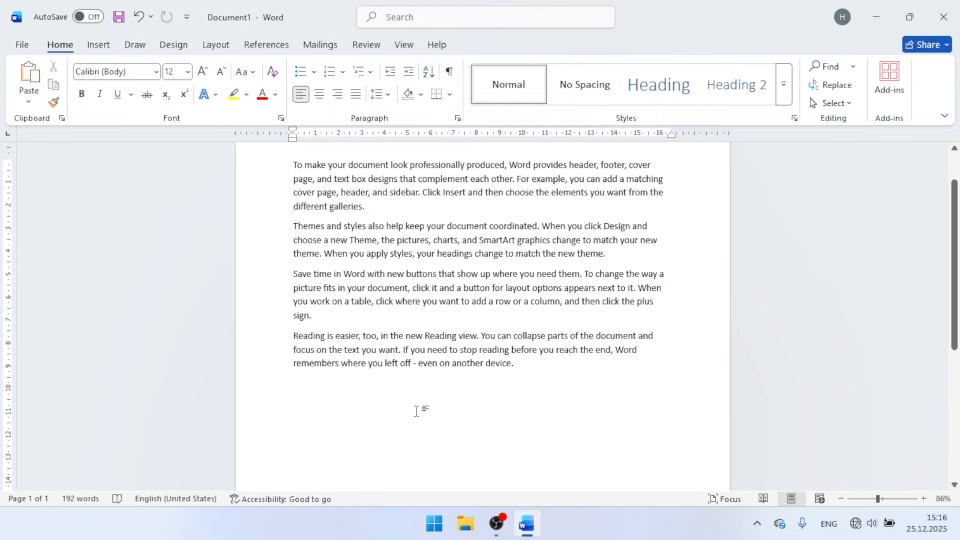
key(ctrl+v)
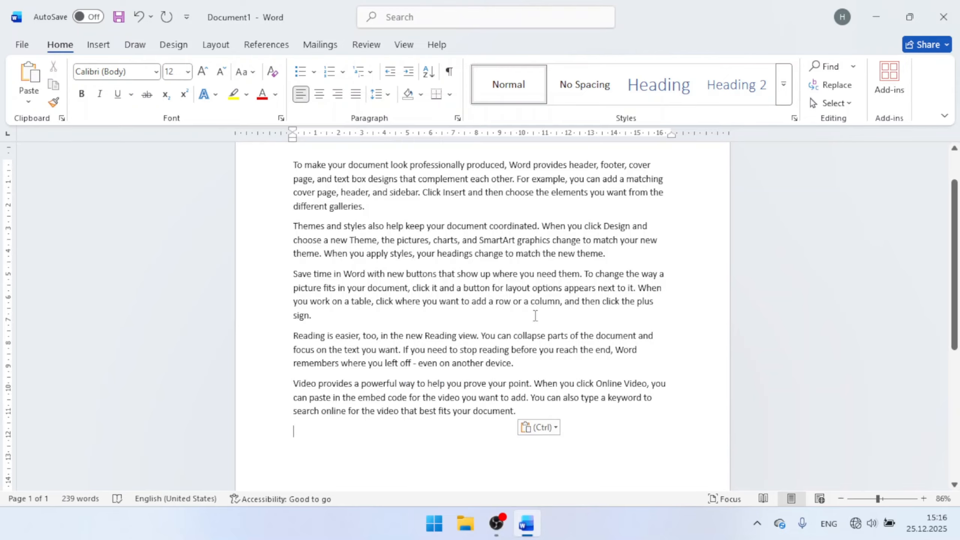
Copy the "Themes and styles" paragraph and paste the duplicate after the last paragraph
drag(618, 251, 295, 223)
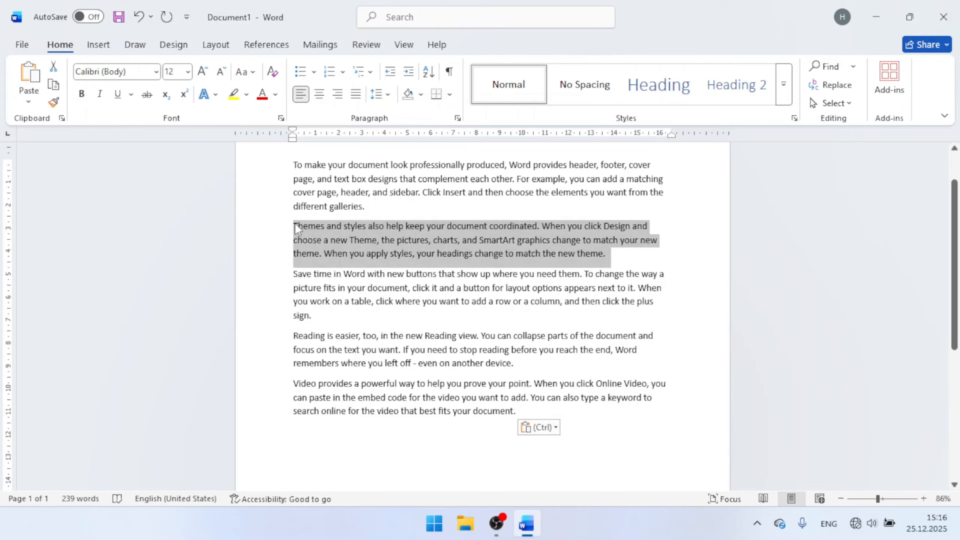
click(543, 421)
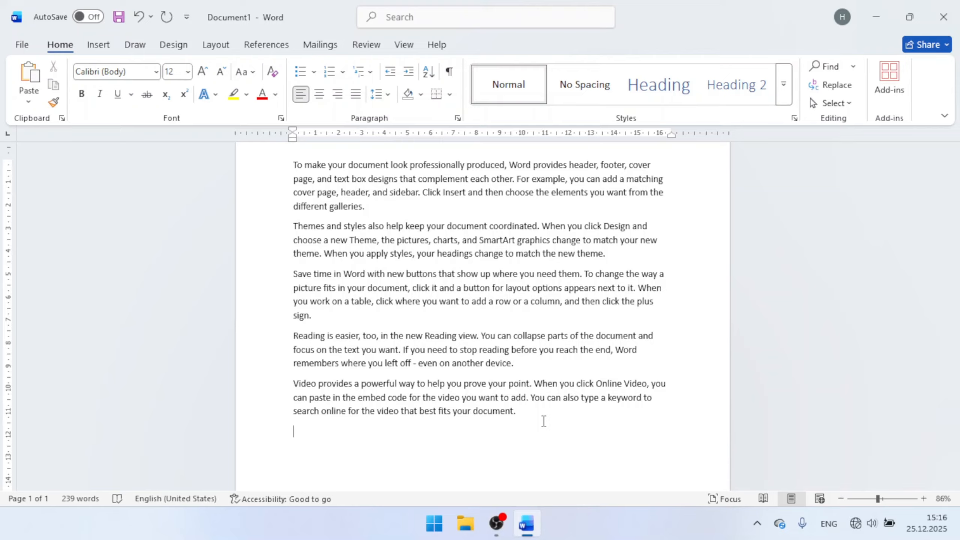
key(ctrl+v)
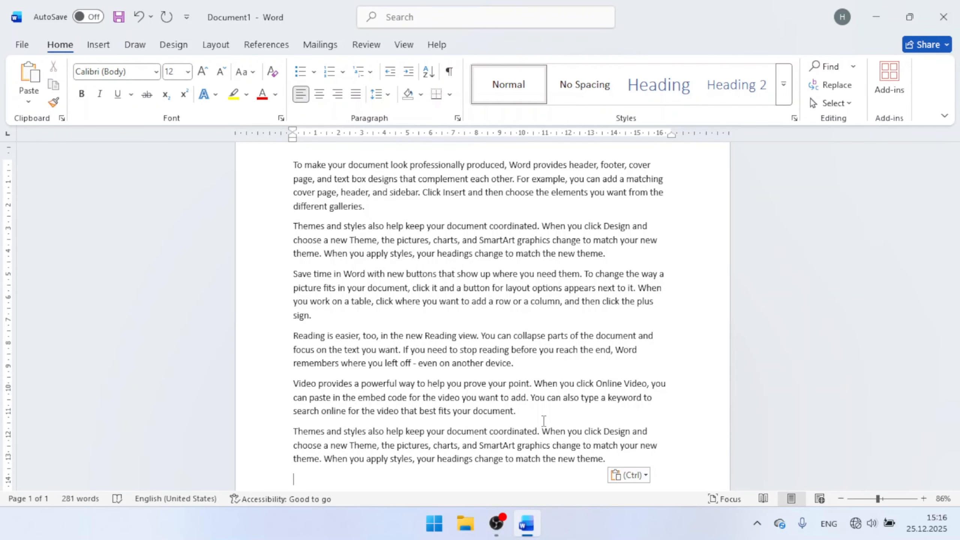
Delete all of the document's content and generate fresh sample text with =rand()
key(ctrl+a)
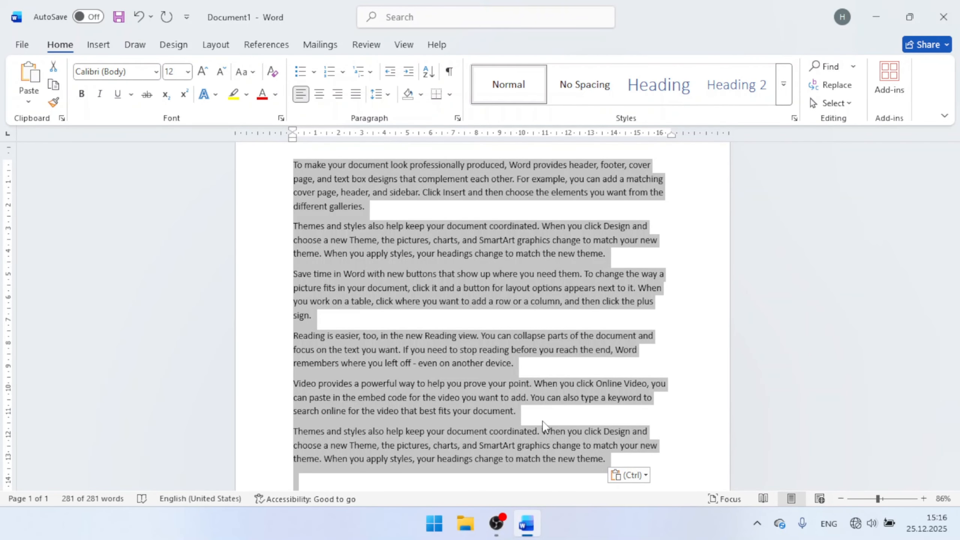
key(Delete)
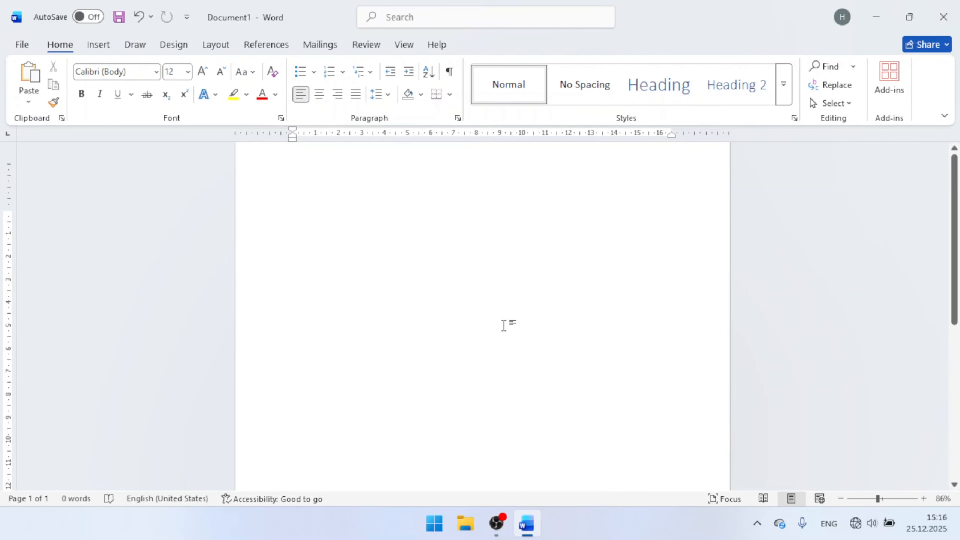
text(=ran)
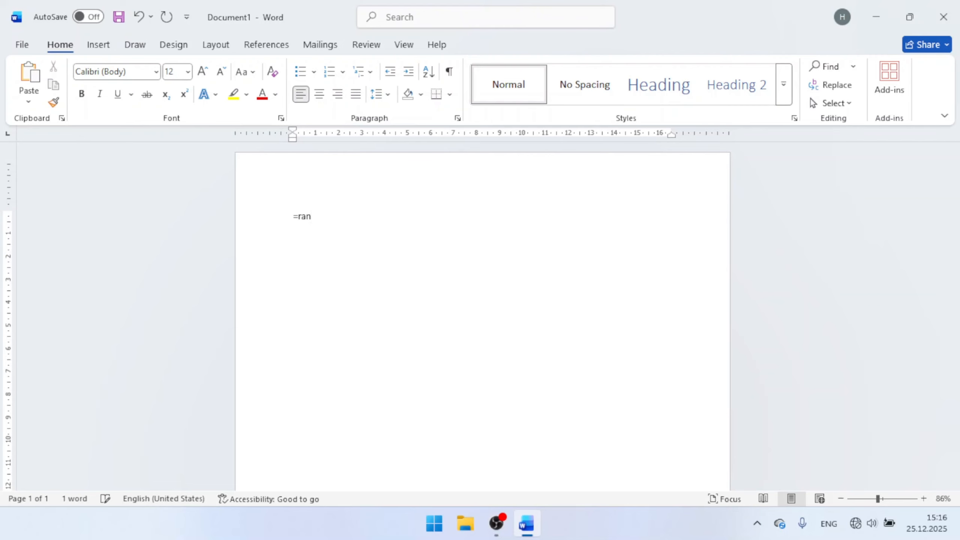
text(d())
key(Return)
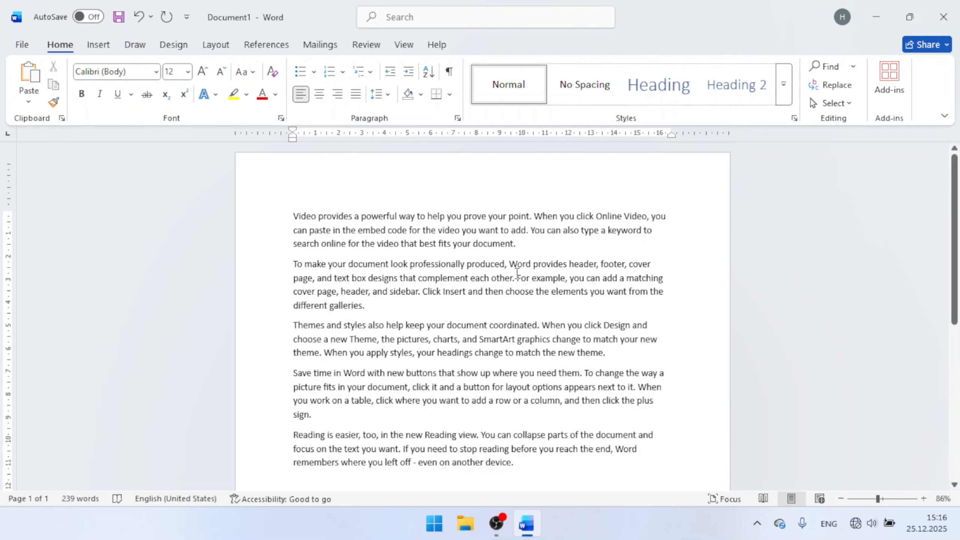
Try the Arial font on the first paragraph and change it to Calibri Light
drag(529, 246, 291, 216)
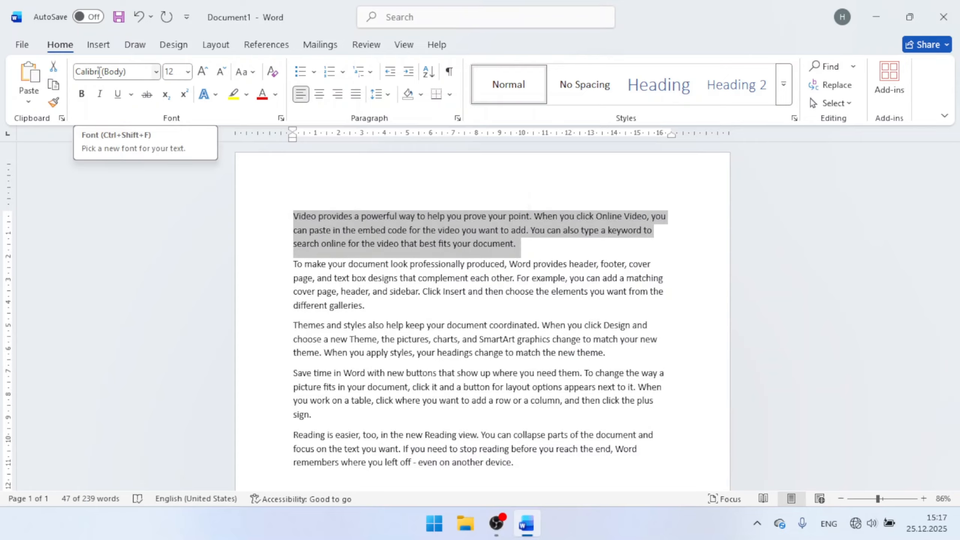
click(155, 71)
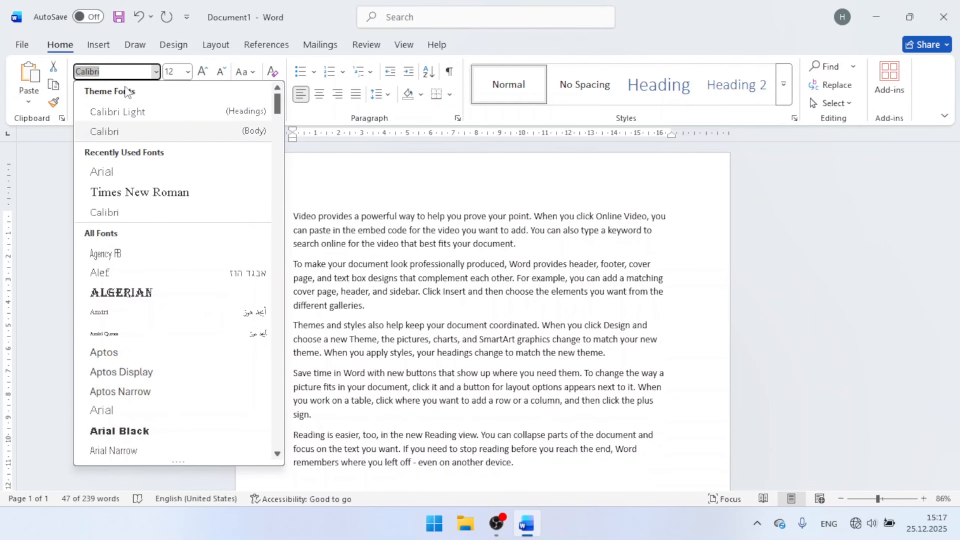
click(122, 75)
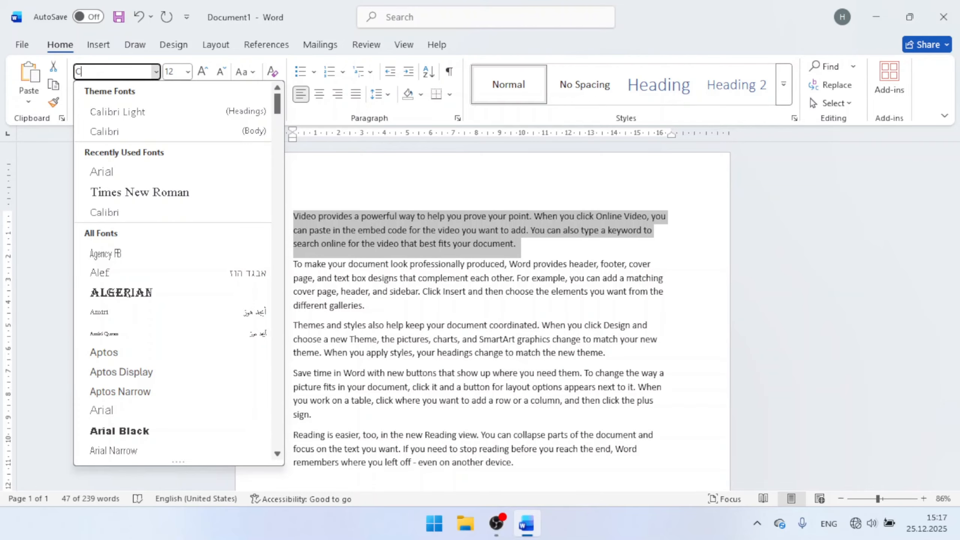
key(BackSpace)
text(T)
key(BackSpace)
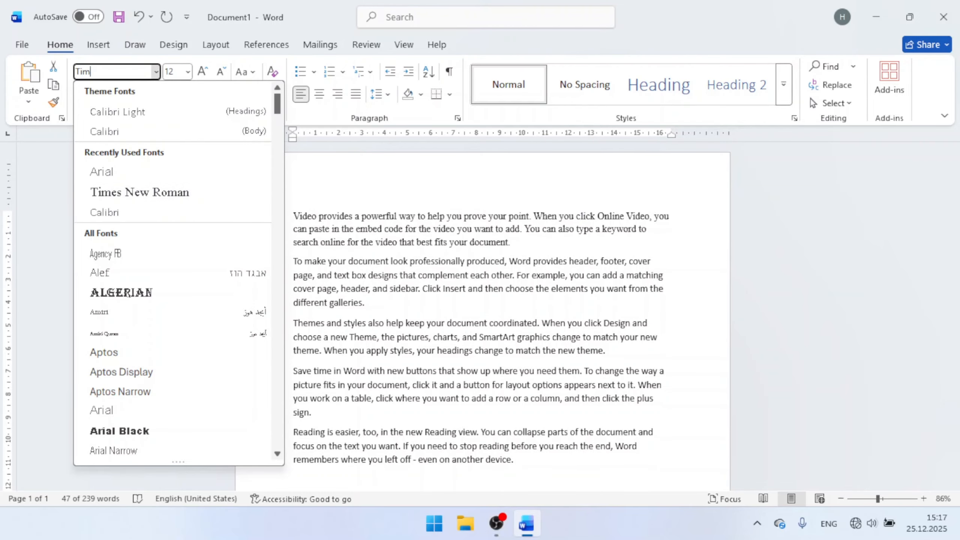
text(Arial)
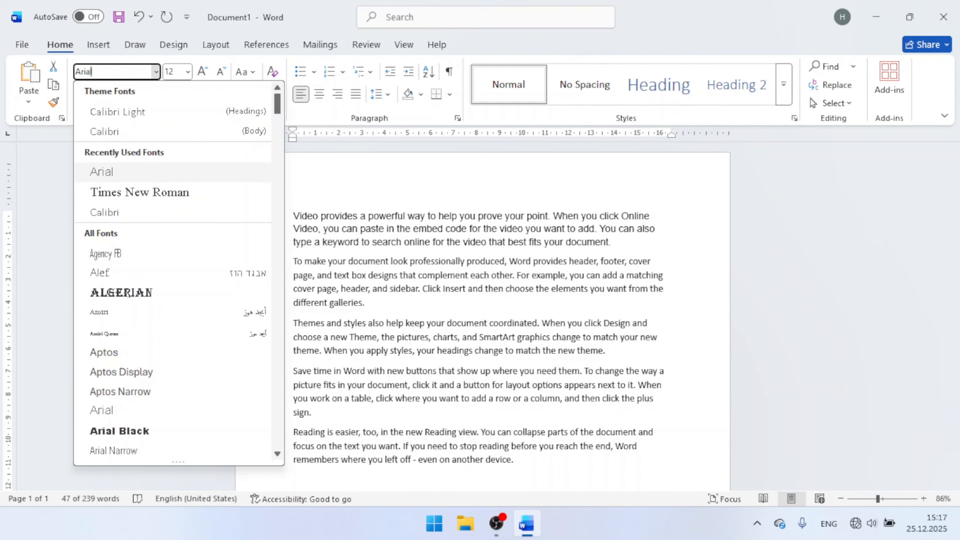
key(BackSpace)
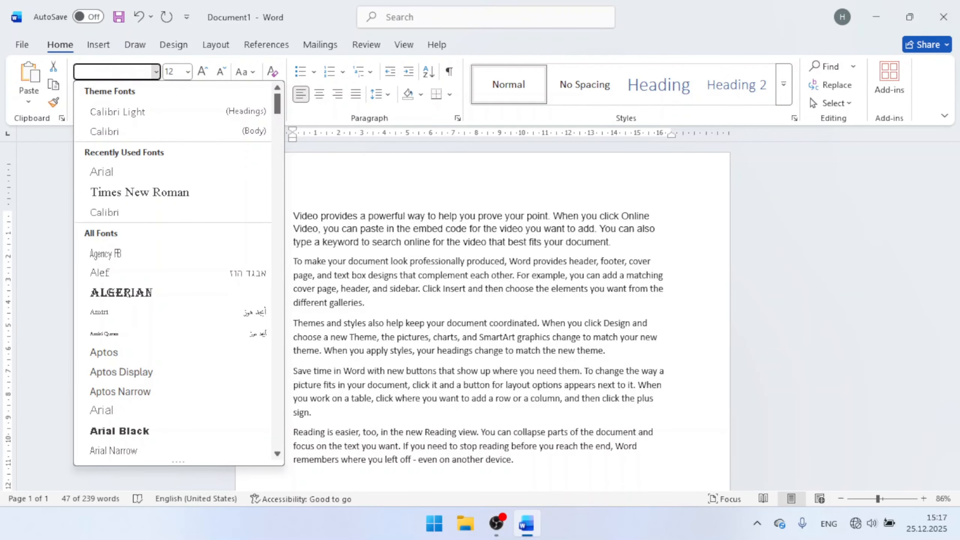
text(Calibri Light)
key(Return)
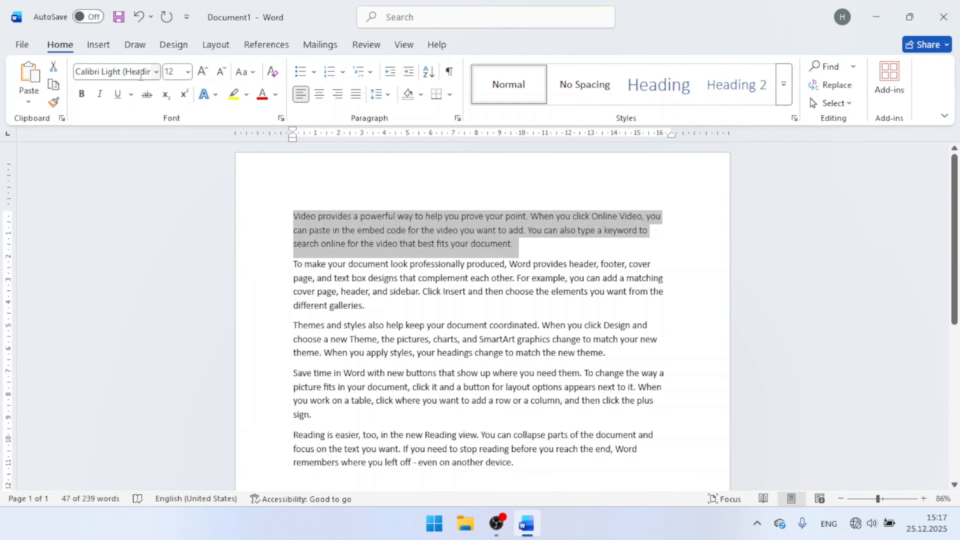
click(187, 71)
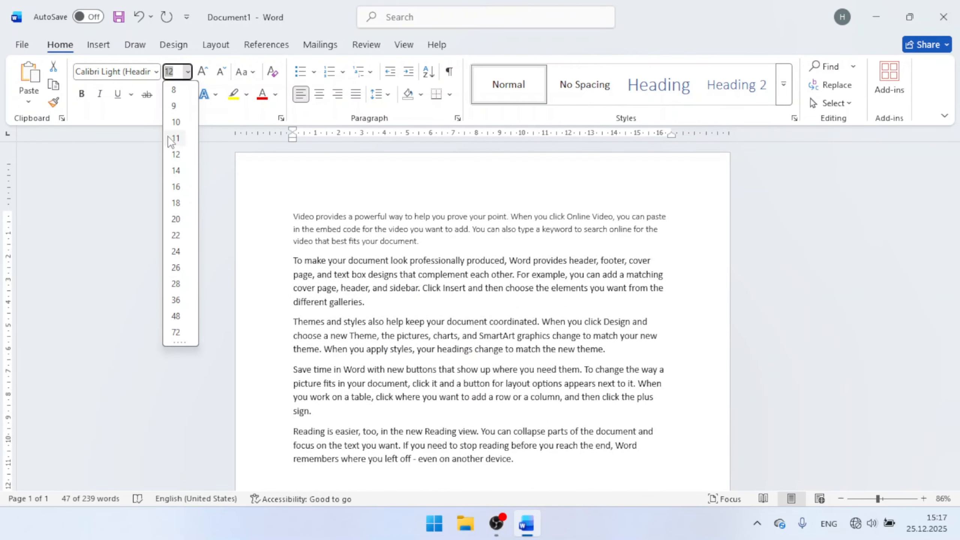
click(393, 250)
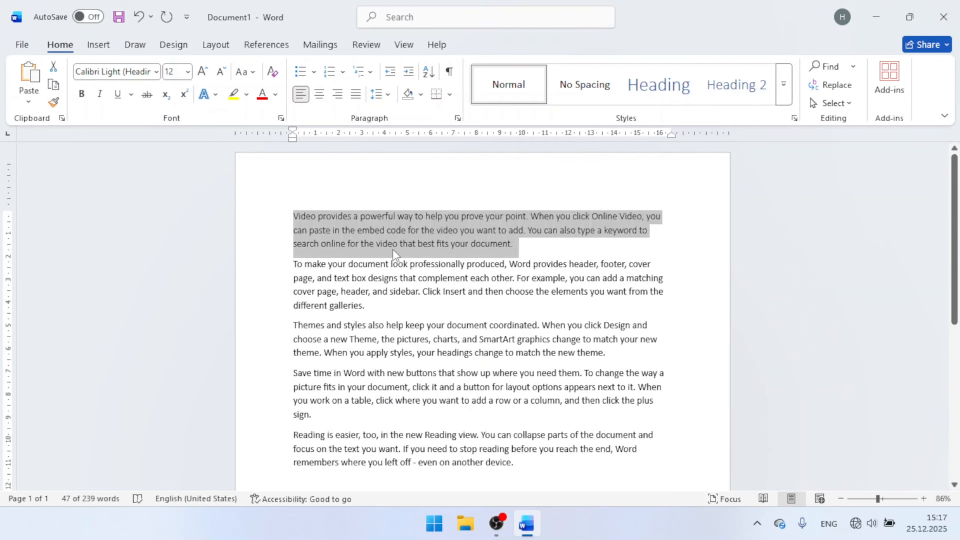
Set the font of the entire document text to Calibri (Body)
key(ctrl+a)
click(156, 71)
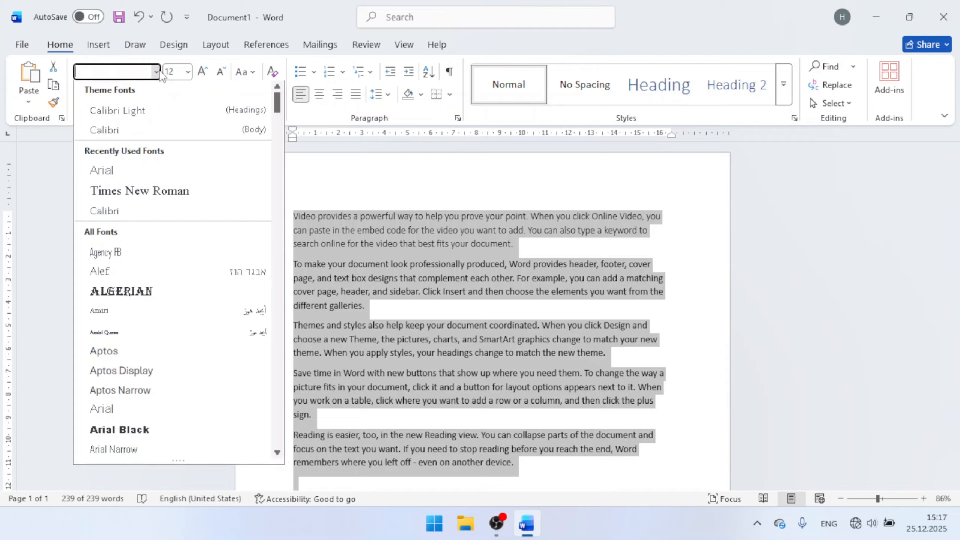
click(113, 130)
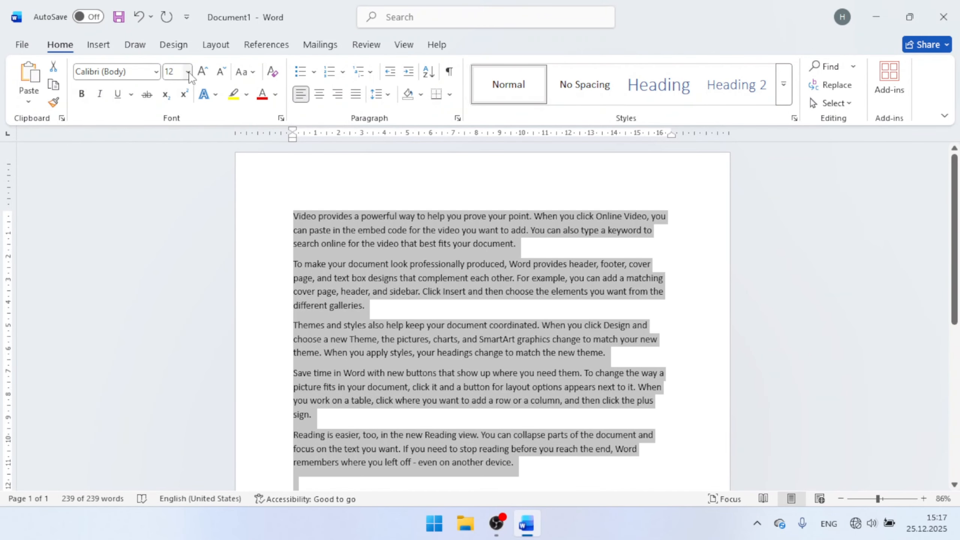
Set the whole text's font size to 14, demonstrating enlarging it to 18 and shrinking it to 12 before returning to 14
click(188, 72)
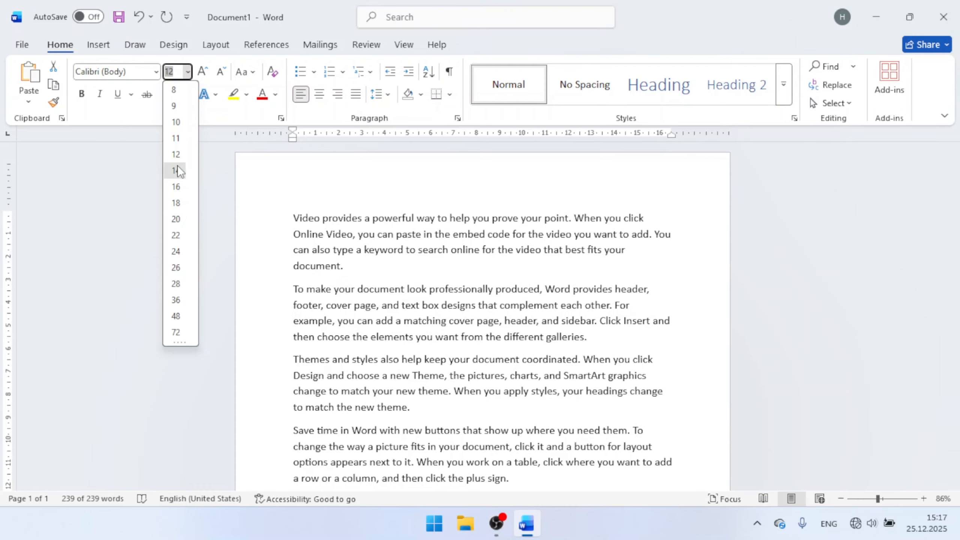
click(176, 171)
click(206, 78)
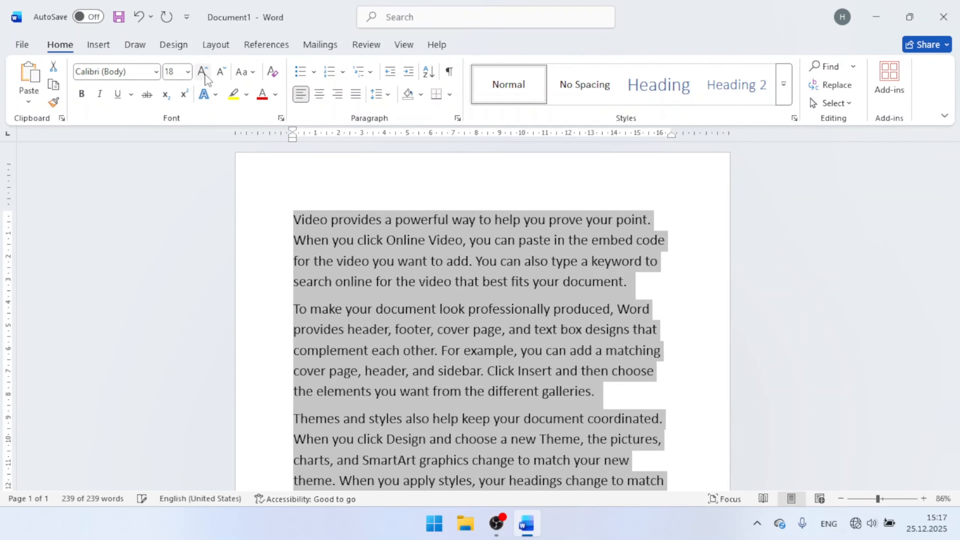
click(221, 74)
click(221, 75)
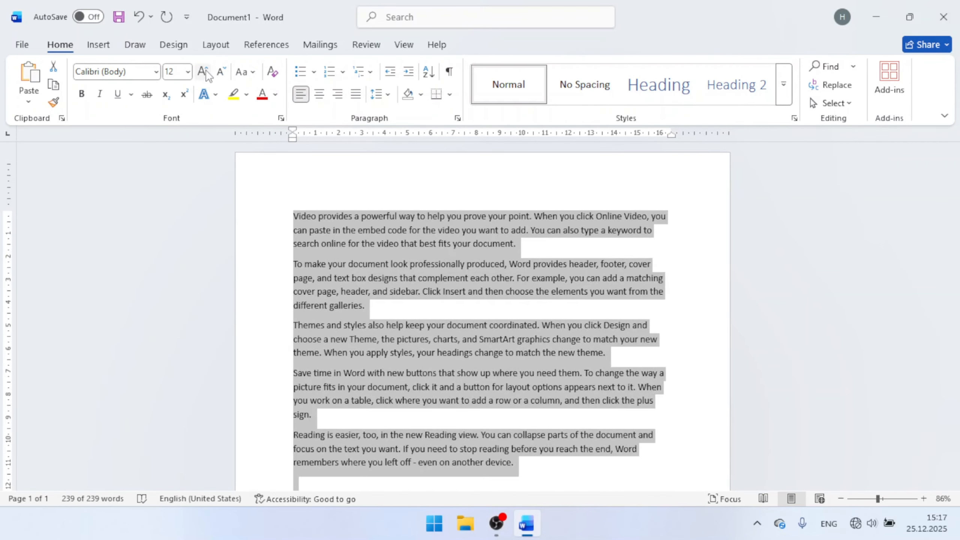
click(203, 71)
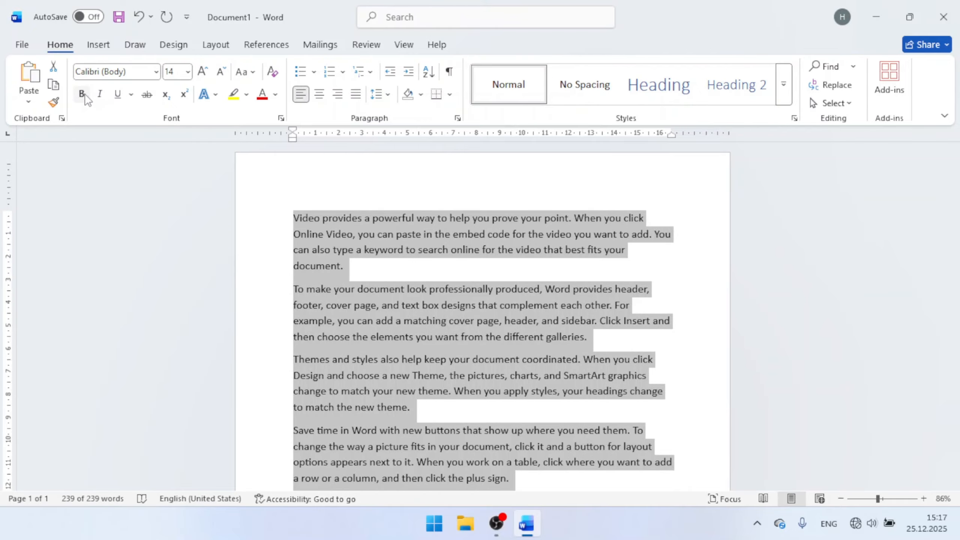
Toggle bold on and off for the entire text, and do the same with italic
click(85, 96)
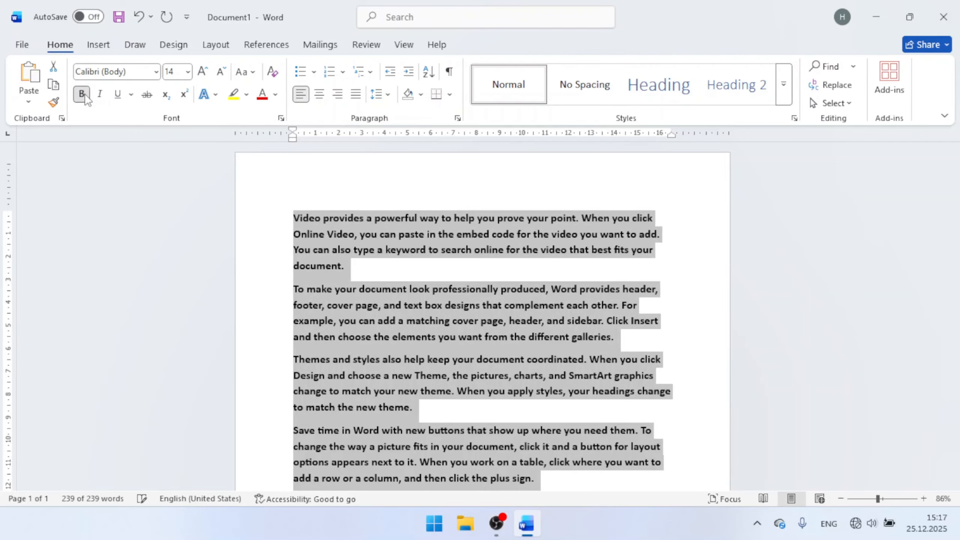
click(82, 95)
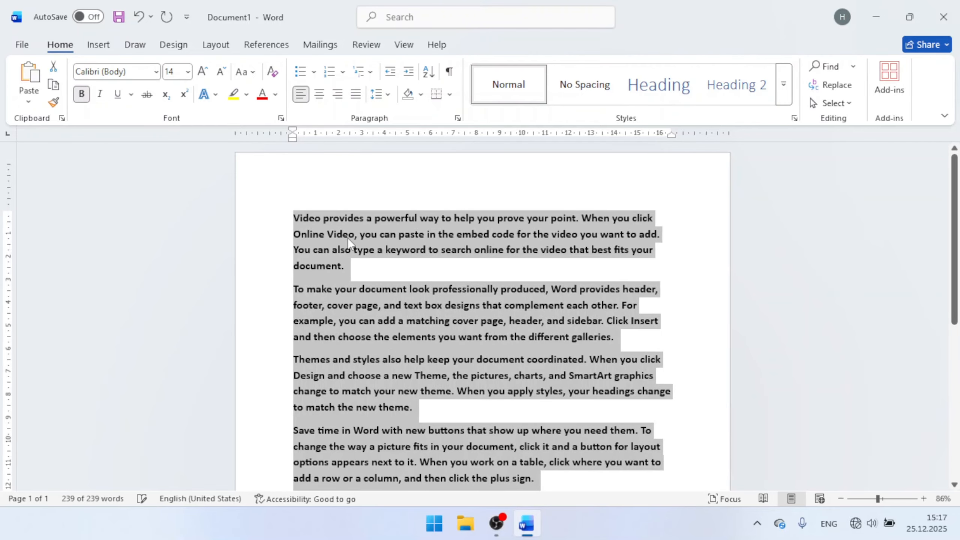
click(100, 95)
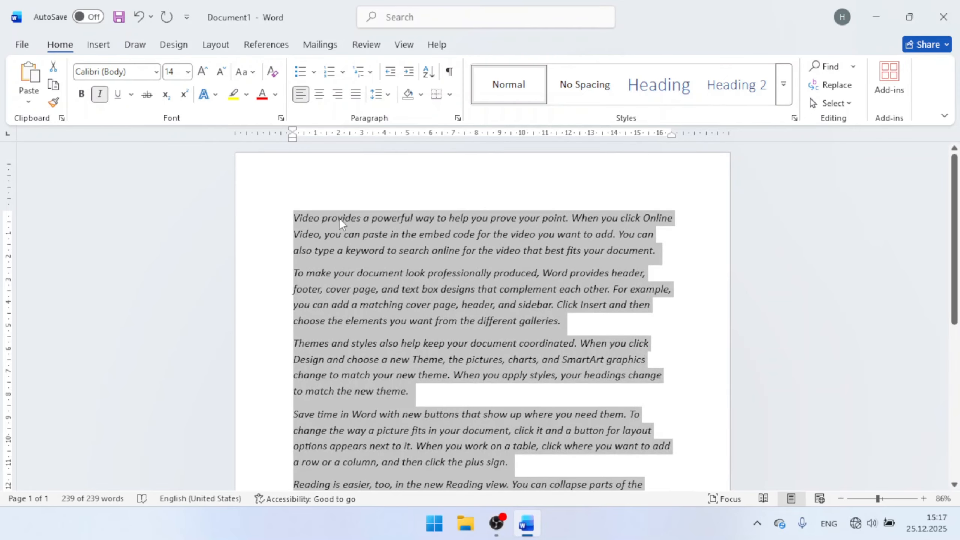
click(99, 95)
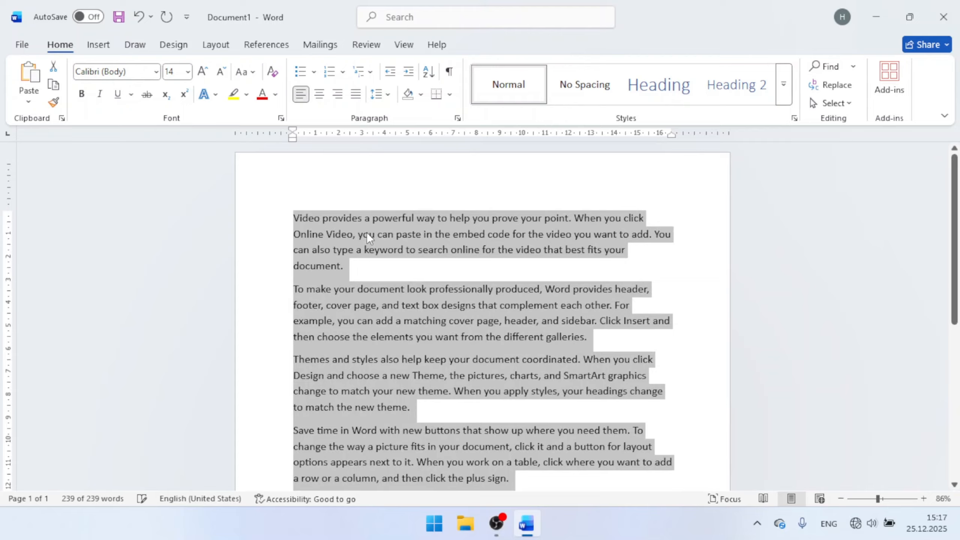
key(ctrl+i)
key(ctrl+i)
key(ctrl+i)
key(ctrl+i)
Toggle underline and strikethrough on and off for the entire text, leaving both turned off
click(130, 94)
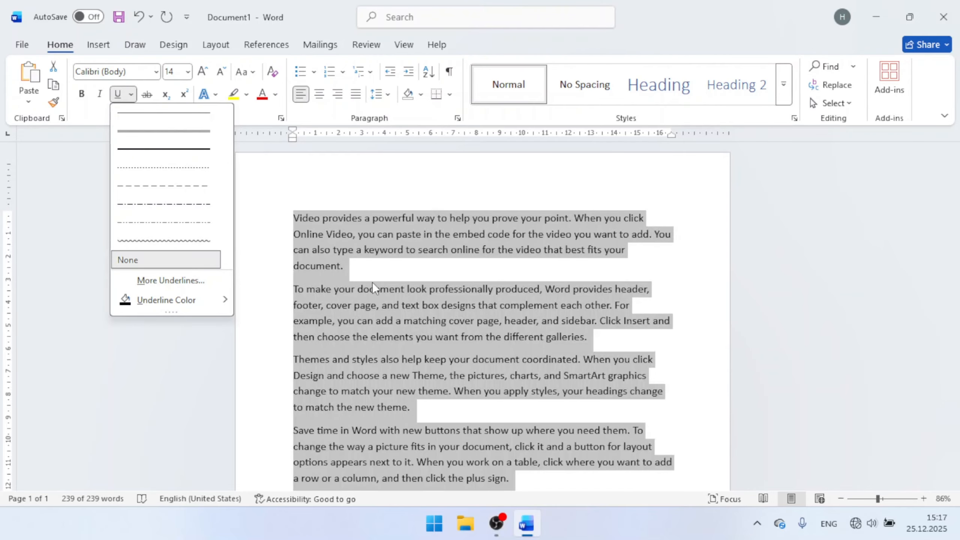
key(Escape)
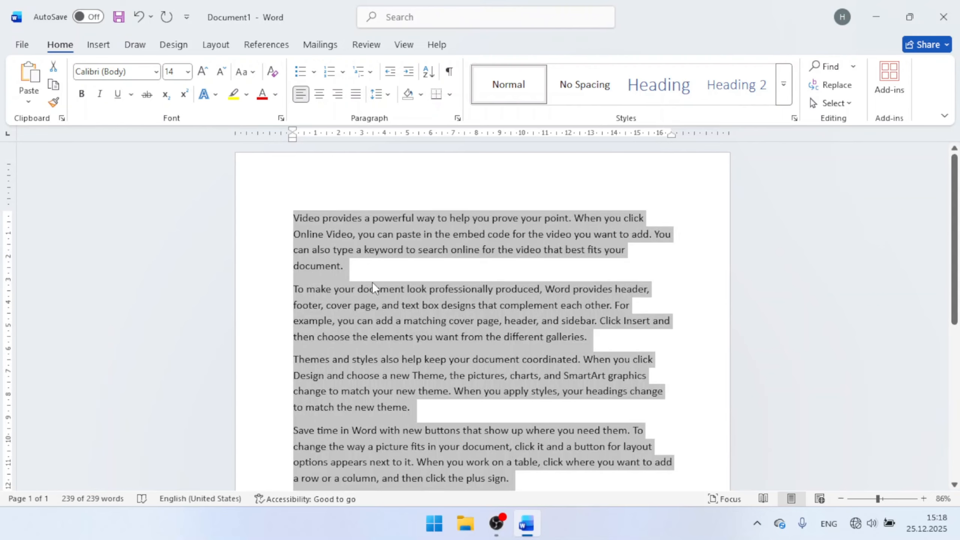
key(ctrl+u)
key(ctrl+u)
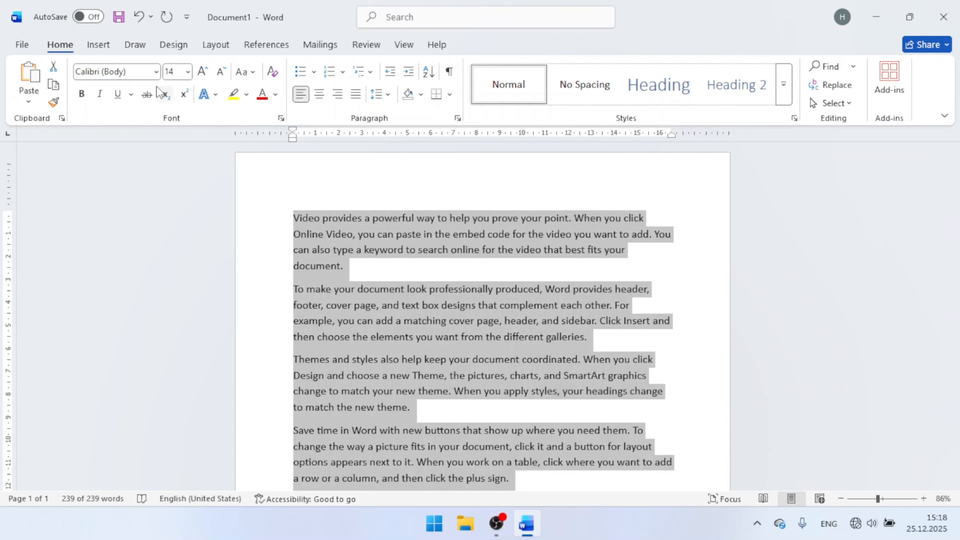
click(148, 95)
click(150, 97)
Browse the text effects and highlight colors, and set the font color of the entire text to standard Red
click(209, 94)
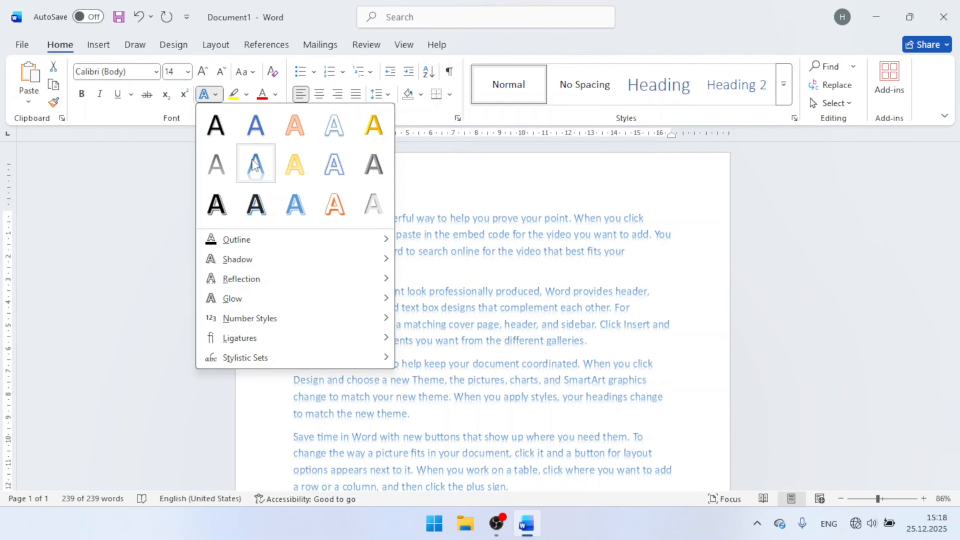
click(247, 95)
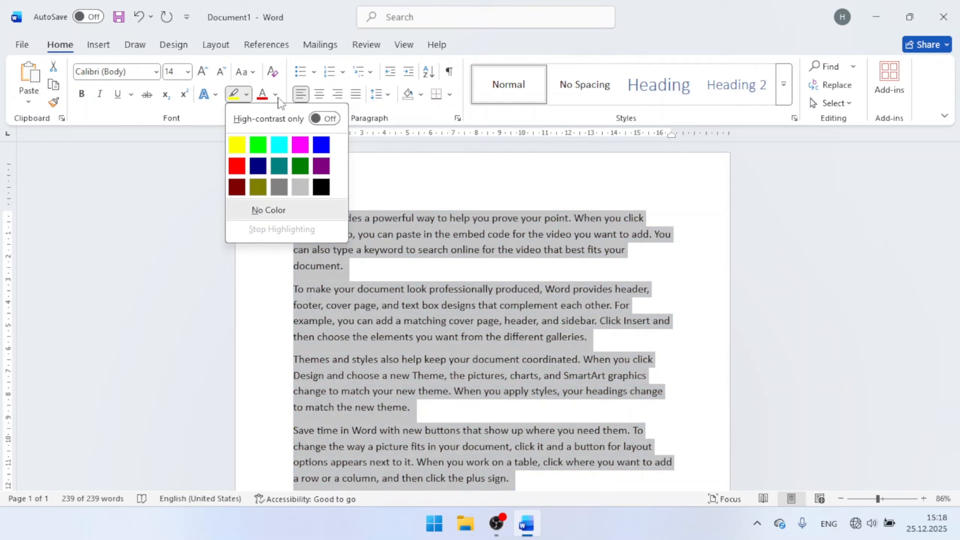
click(276, 95)
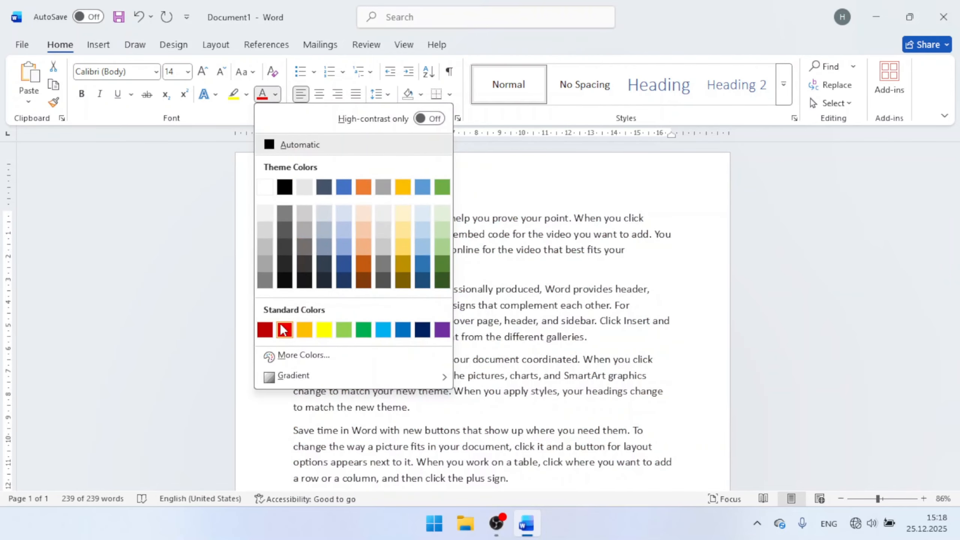
click(284, 329)
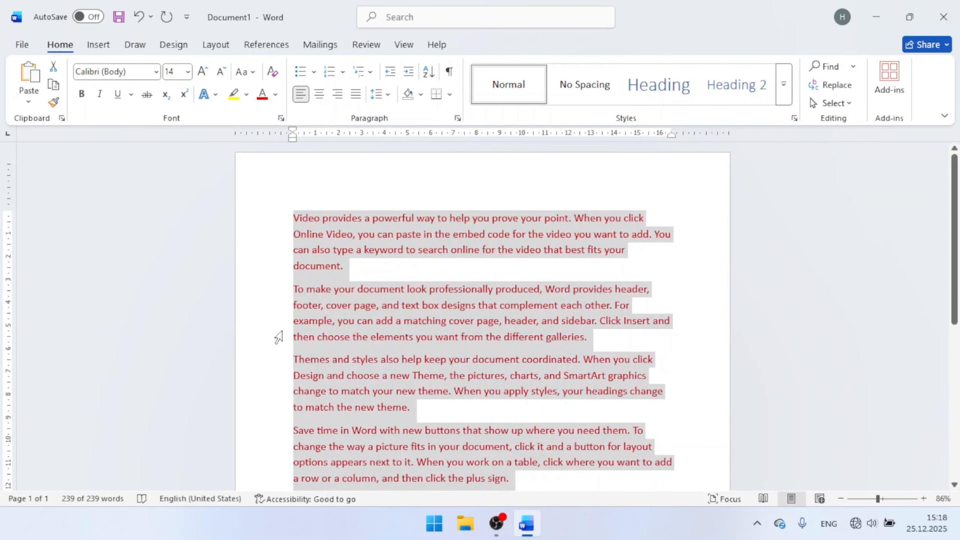
Undo the last font color change on the entire text
key(ctrl+z)
click(250, 73)
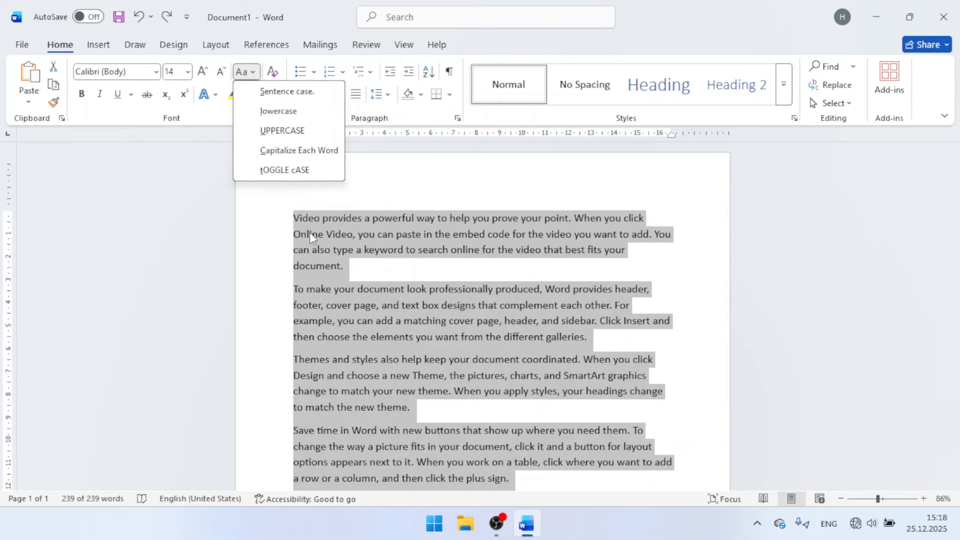
click(301, 218)
Change the capital letters that begin "Video", "When" and "You" in the first paragraph's sentences to lowercase v, w and y
click(298, 216)
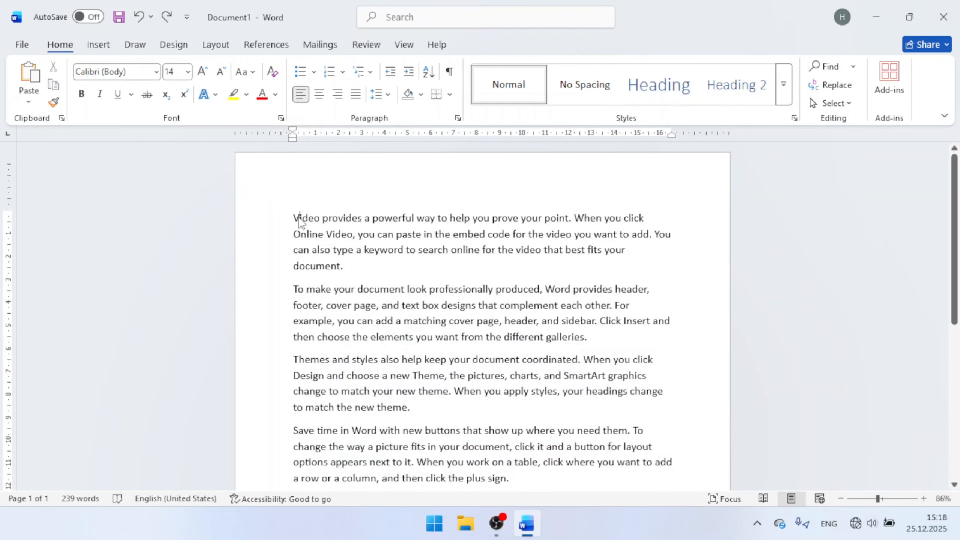
key(BackSpace)
text(v)
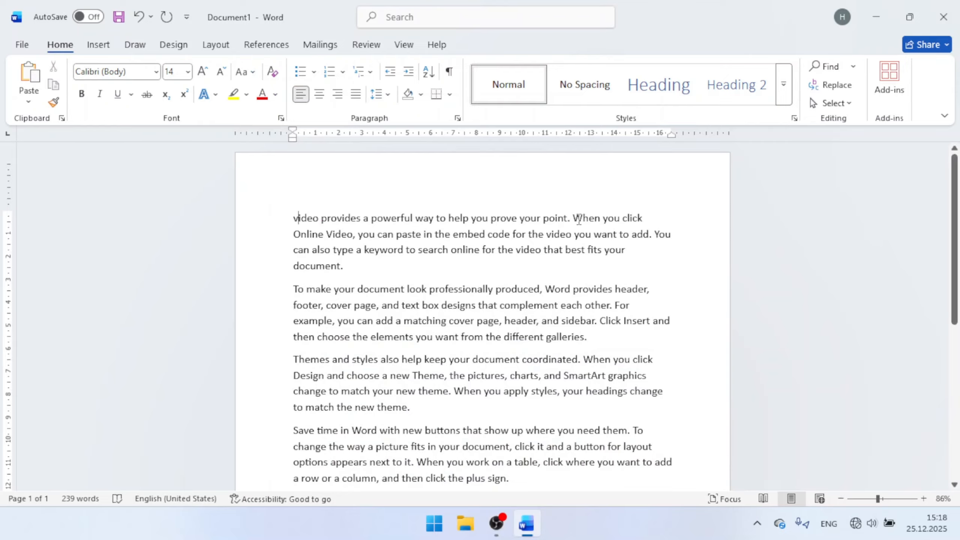
click(579, 218)
key(BackSpace)
text(w)
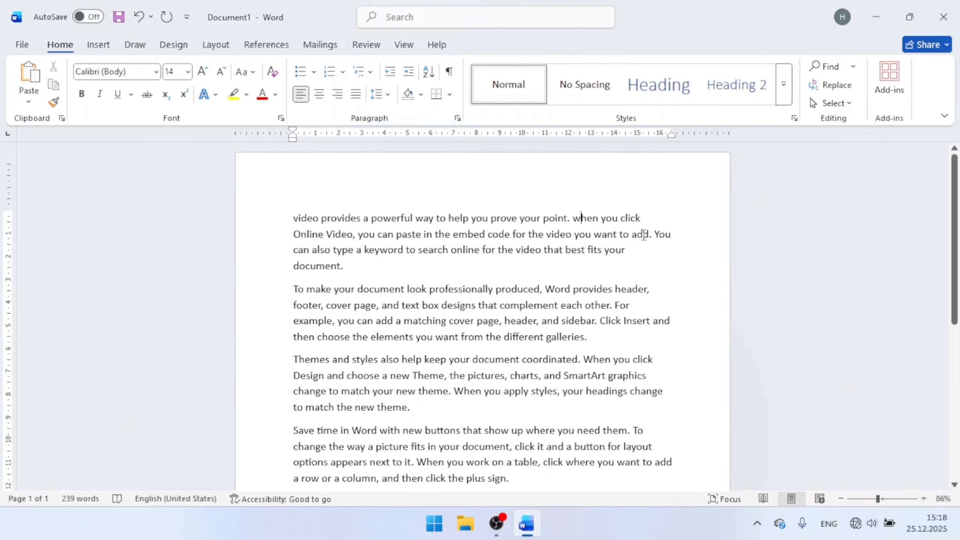
click(661, 235)
key(BackSpace)
text(y)
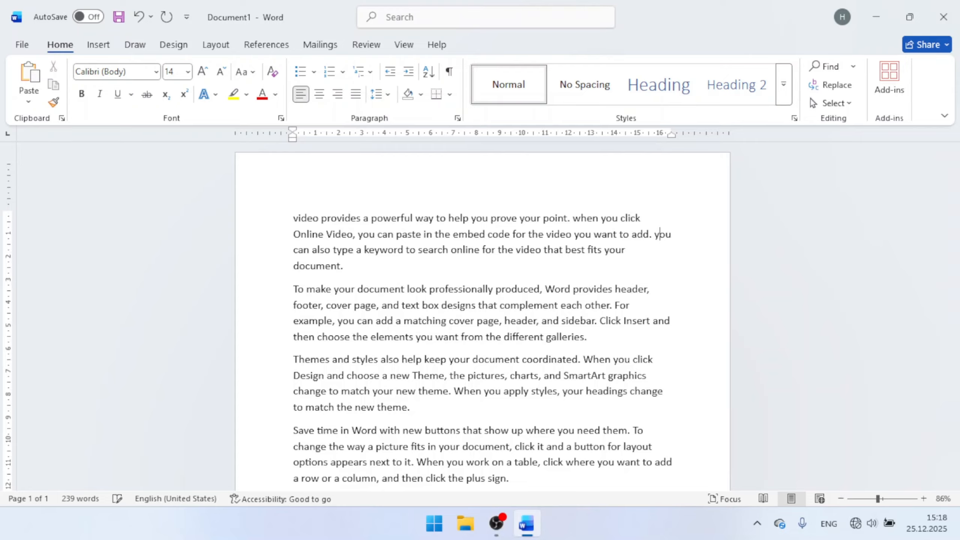
Apply Sentence case to the whole first paragraph
click(365, 264)
triple_click(299, 216)
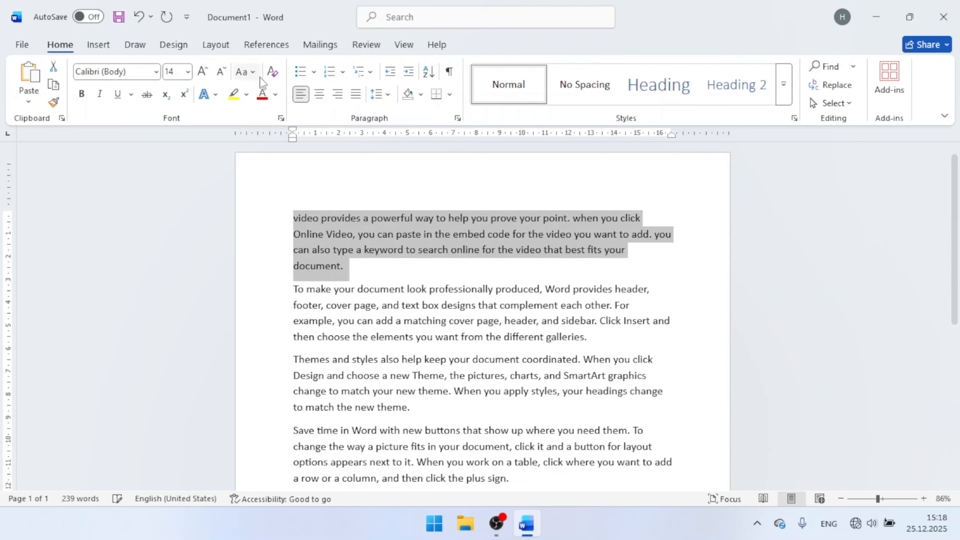
click(248, 72)
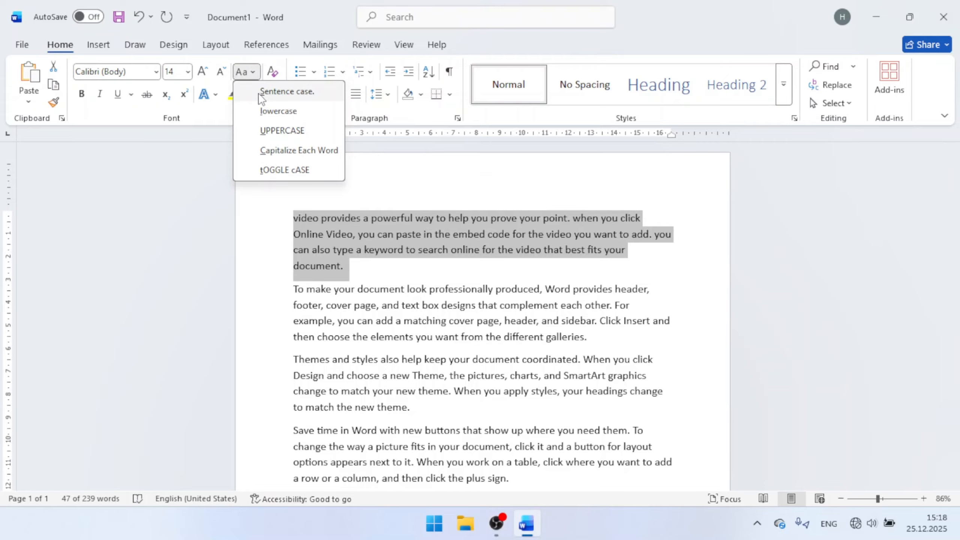
click(321, 99)
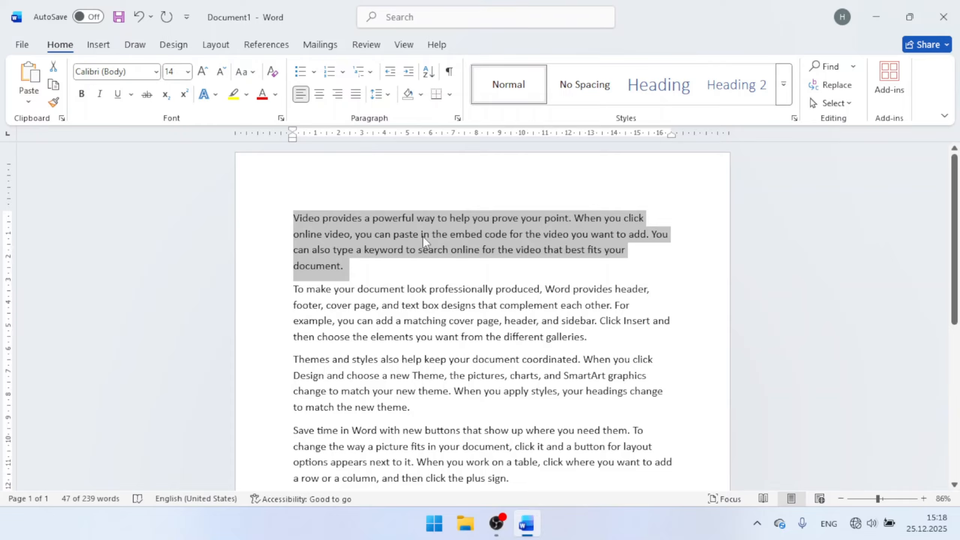
Convert the first paragraph to lowercase and after that to UPPERCASE
click(253, 72)
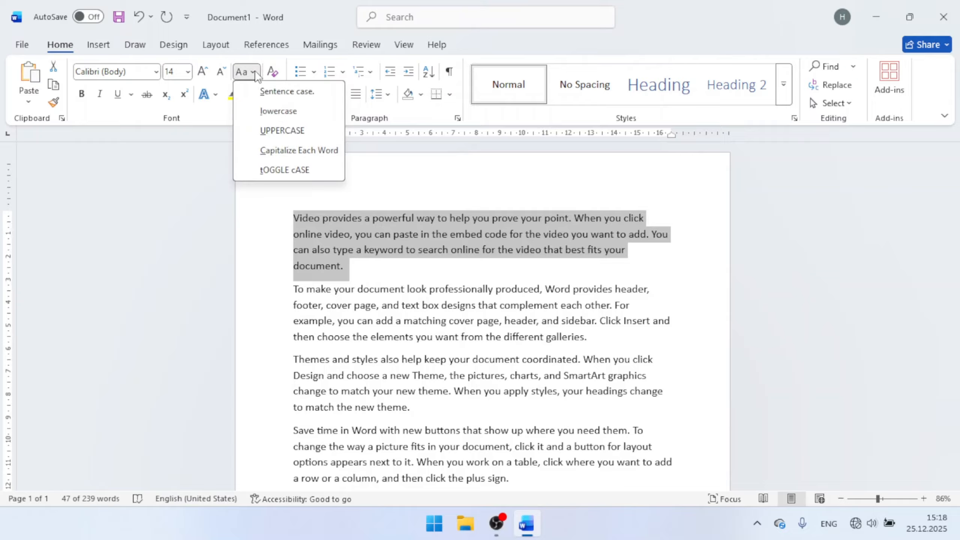
click(309, 111)
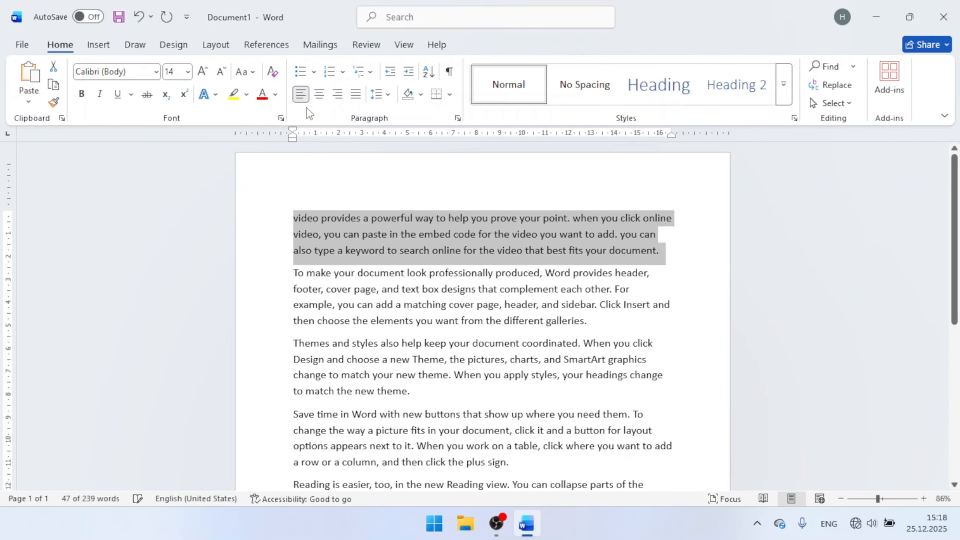
click(248, 74)
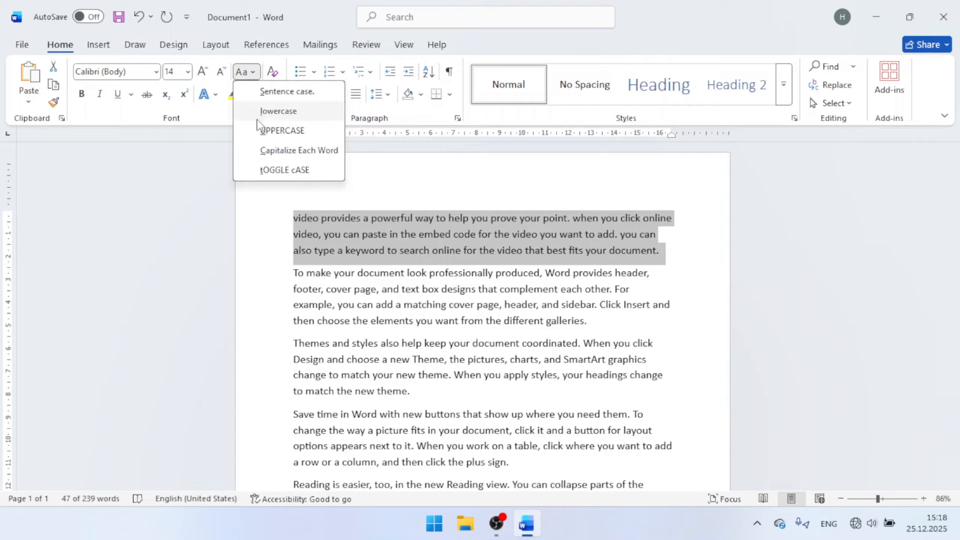
click(273, 131)
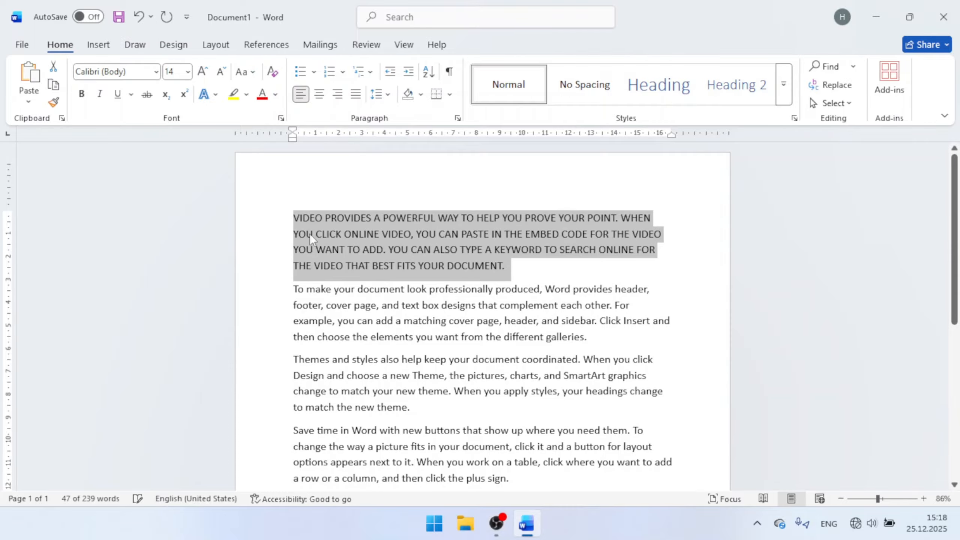
Try Capitalize Each Word and tOGGLE cASE on the first paragraph, and return it to Sentence case
click(250, 69)
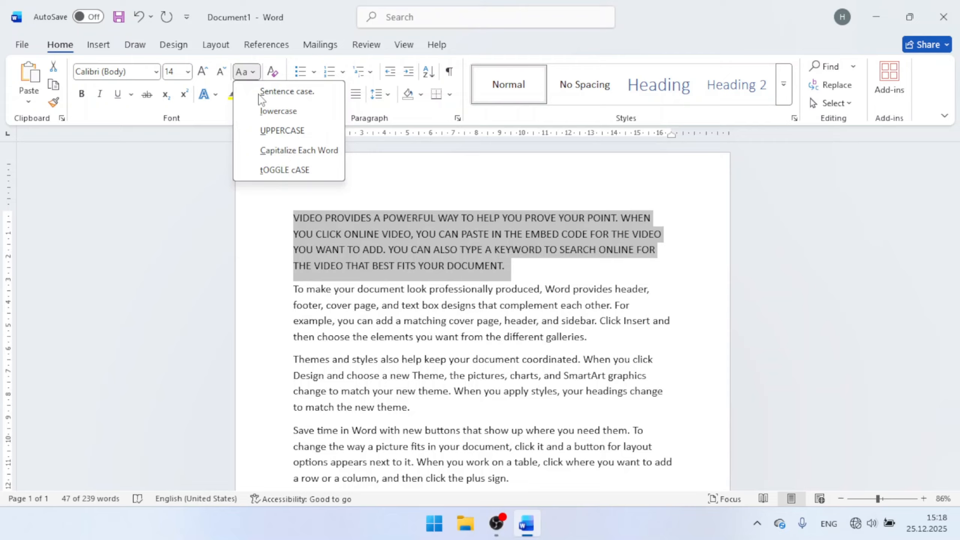
click(283, 151)
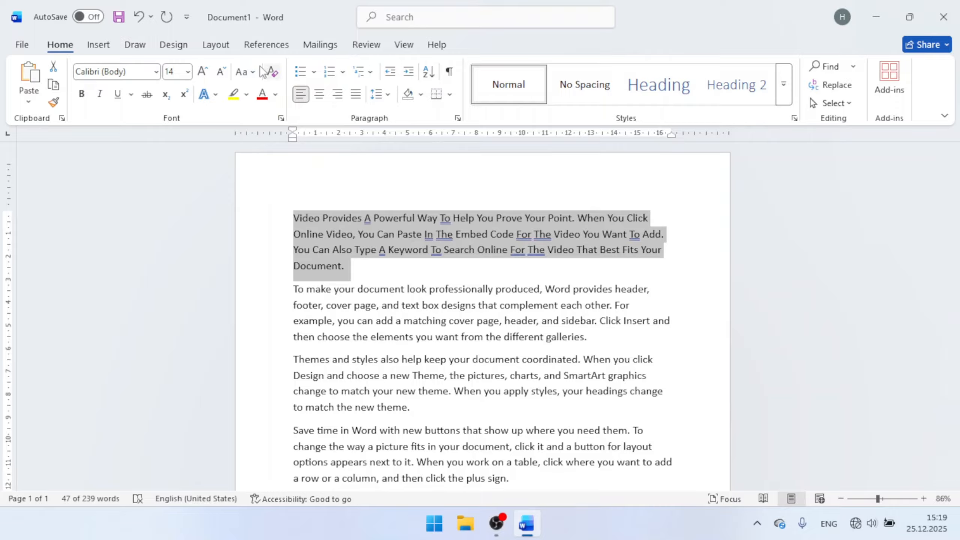
click(245, 72)
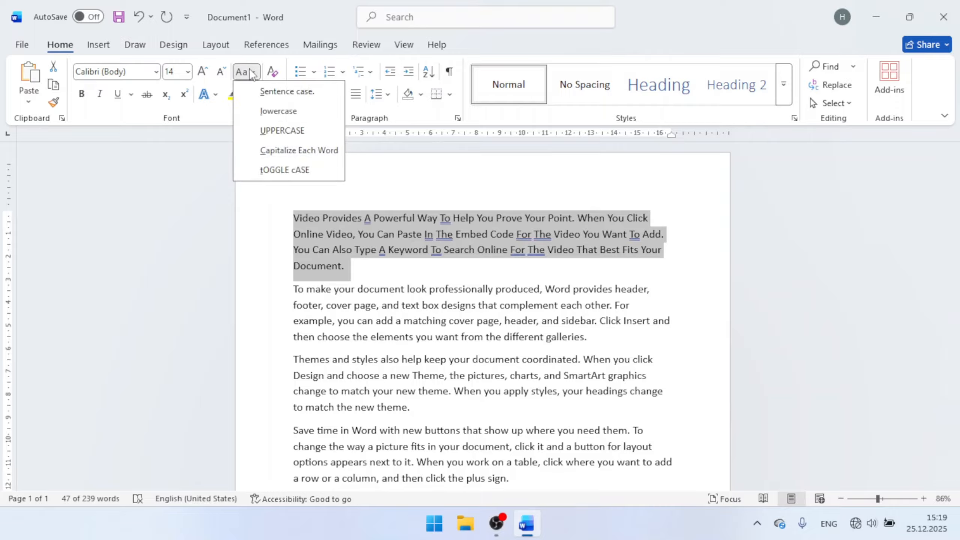
click(271, 173)
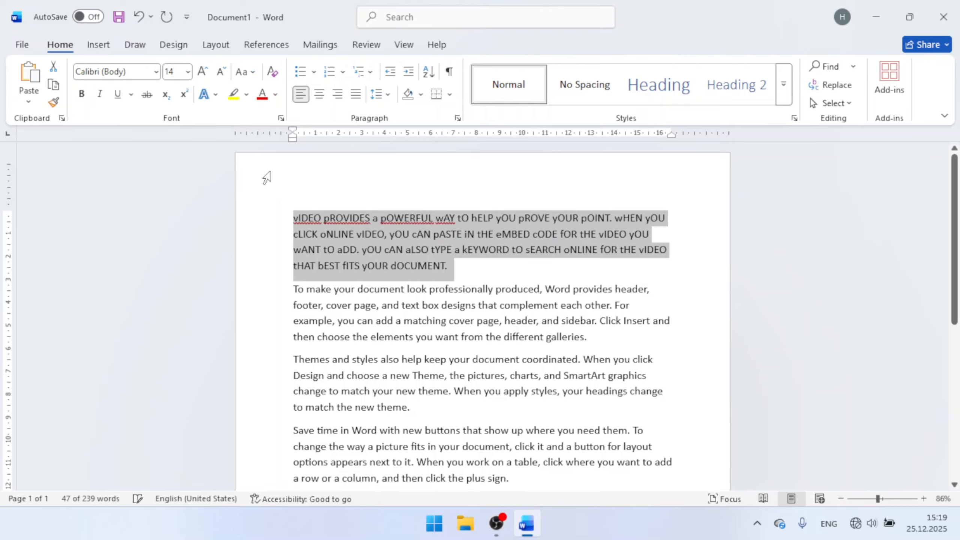
click(244, 74)
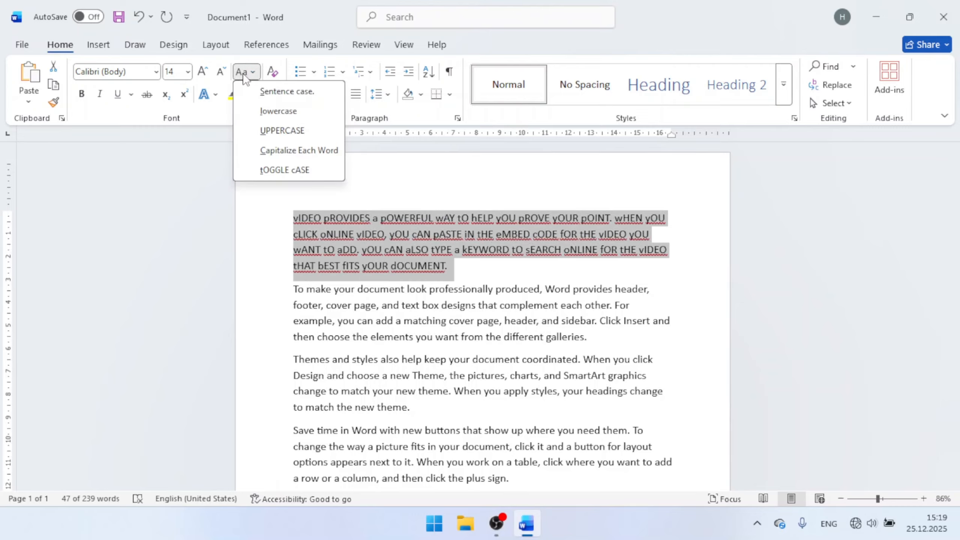
click(288, 92)
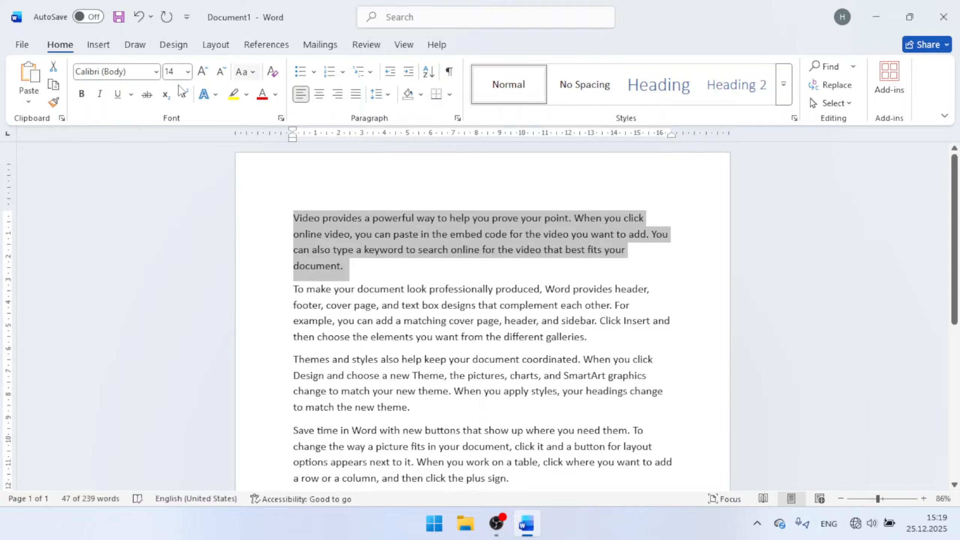
Make the first paragraph bold, italic and underlined, and clear all of its formatting
click(87, 95)
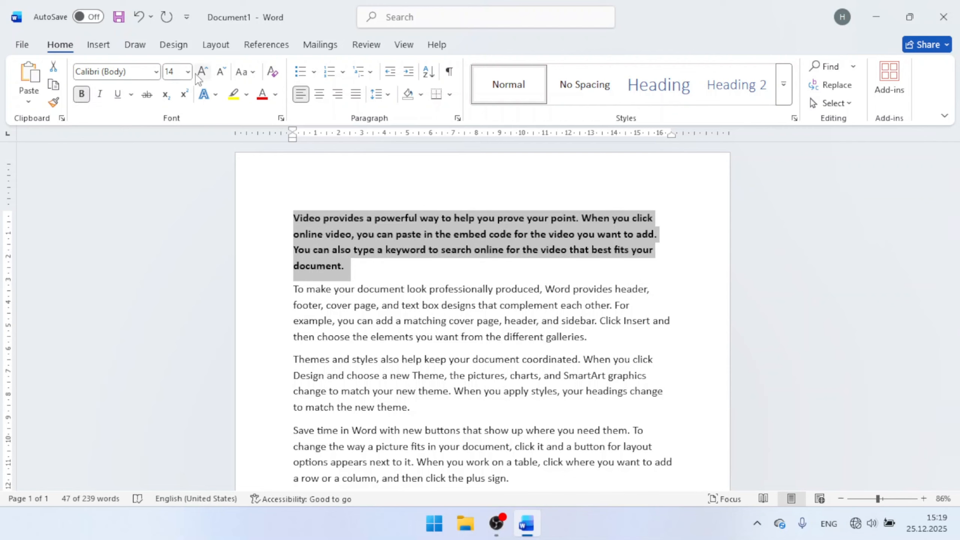
click(100, 95)
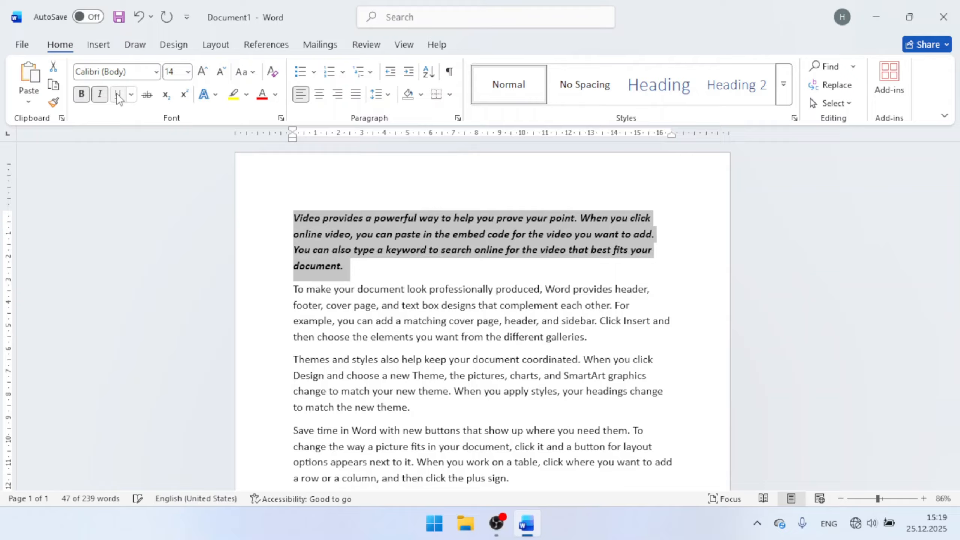
click(118, 95)
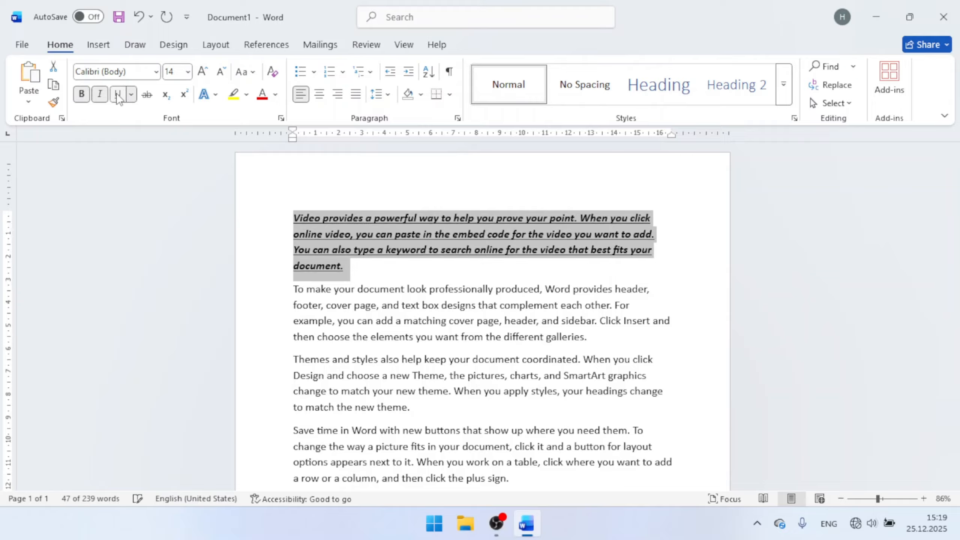
click(273, 73)
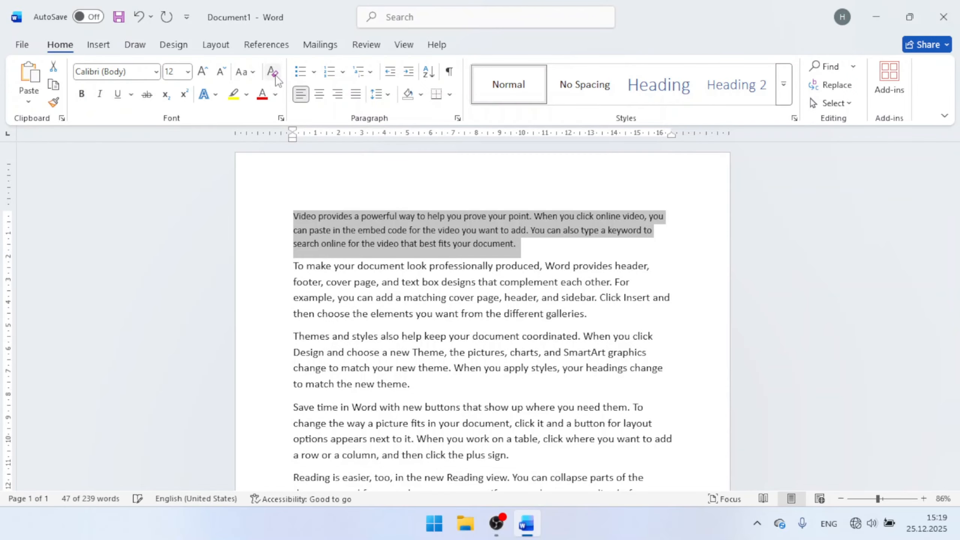
click(518, 244)
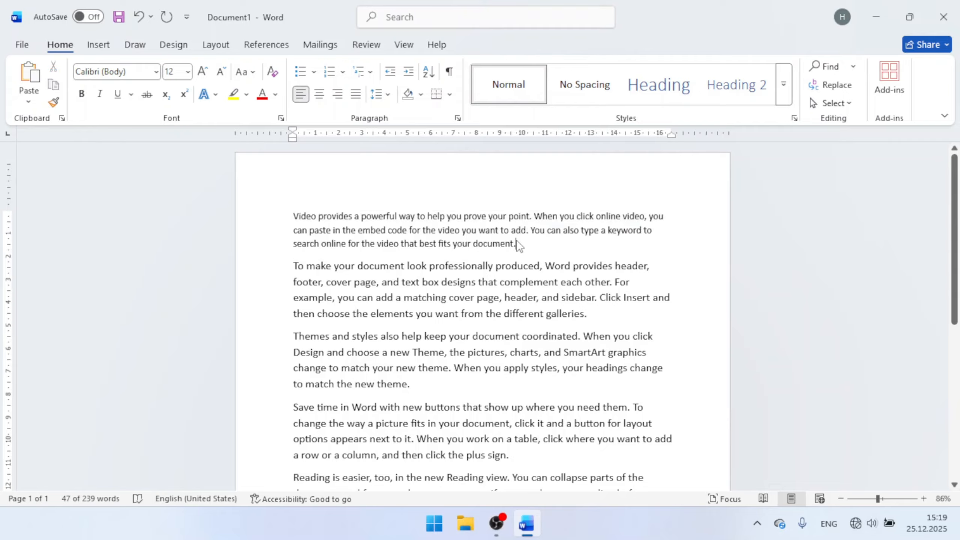
Select the entire text and preview the bullet, numbering and multilevel list styles without applying any
key(ctrl+a)
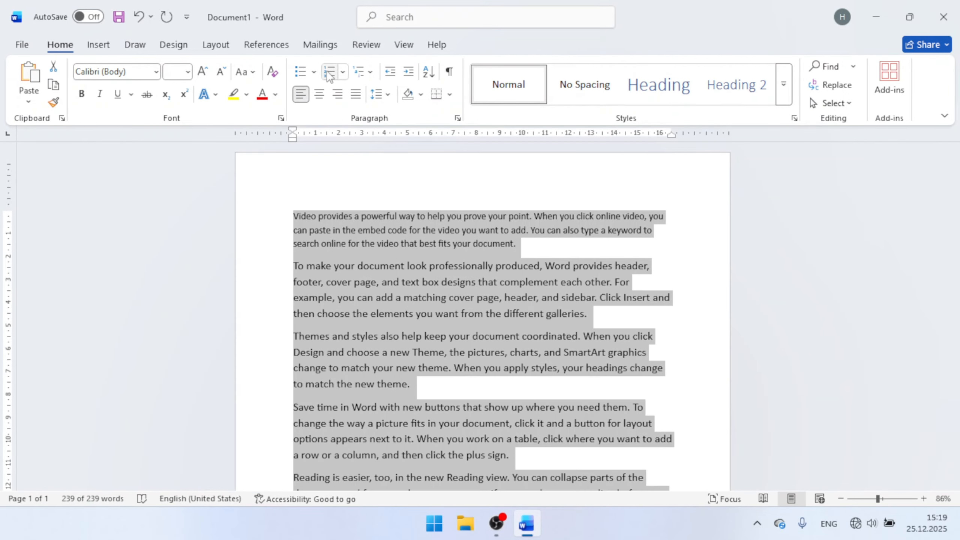
click(313, 72)
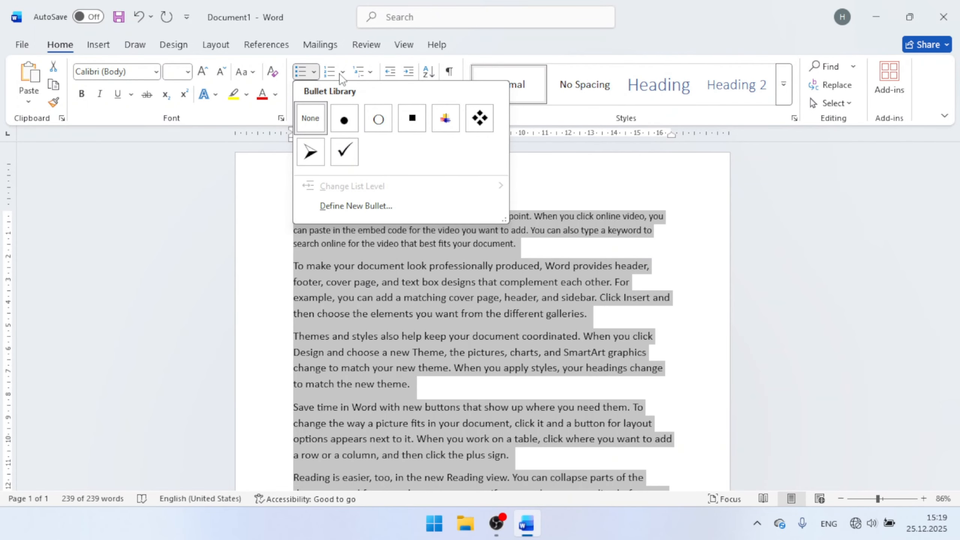
click(342, 72)
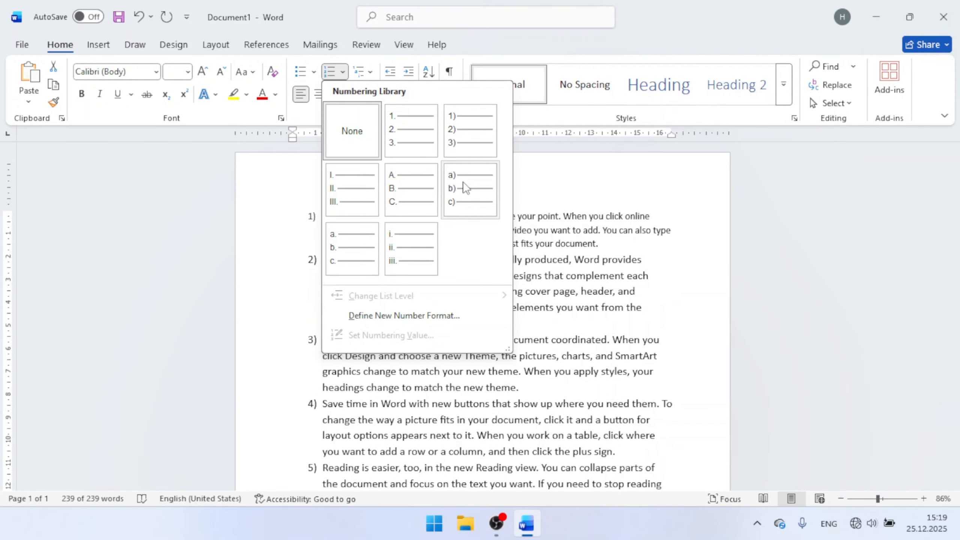
click(370, 70)
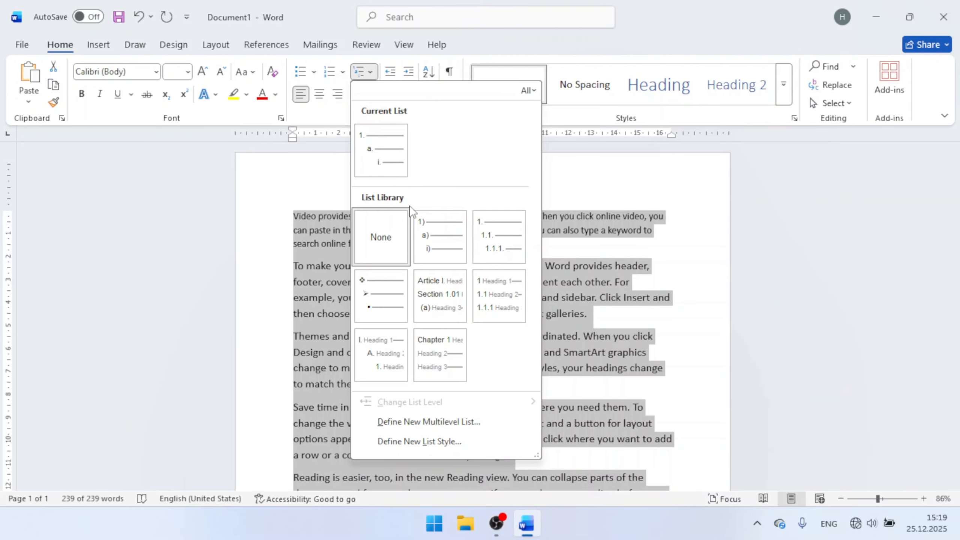
mouse_move(433, 232)
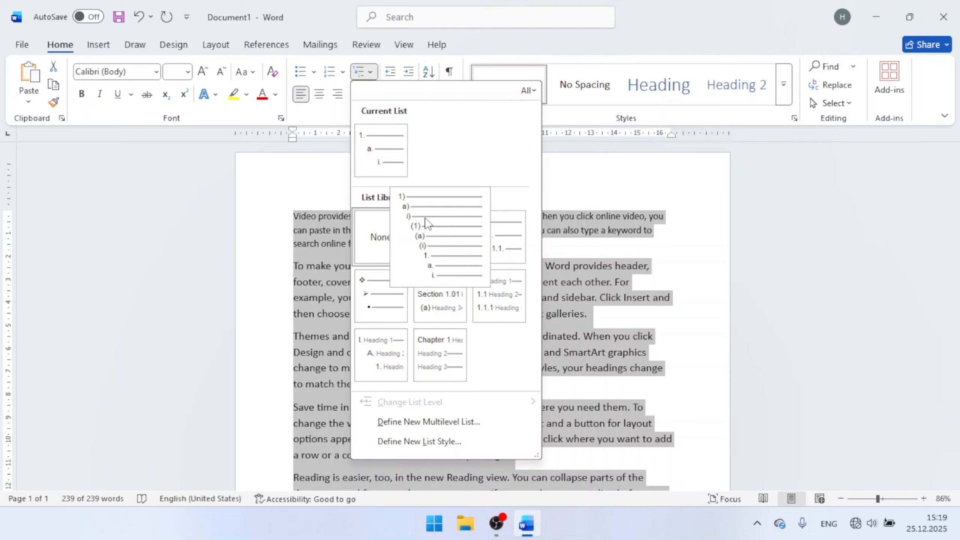
click(311, 150)
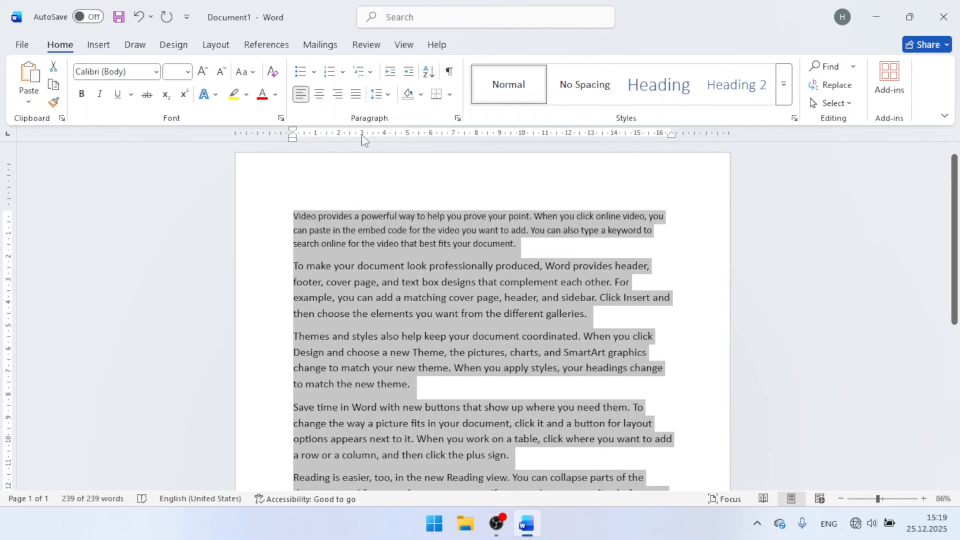
Justify the entire text after trying centered and right alignment, and set its line spacing to 1,5
click(318, 95)
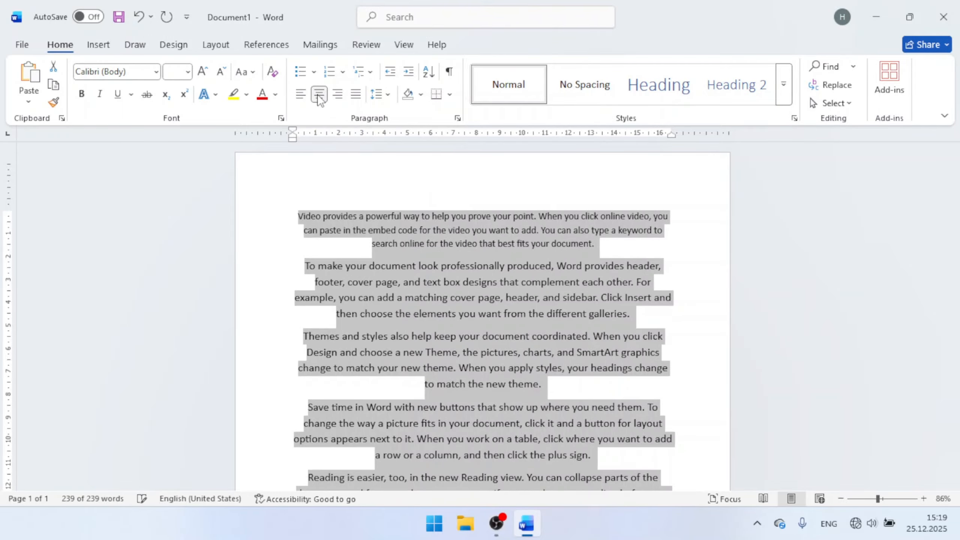
click(335, 97)
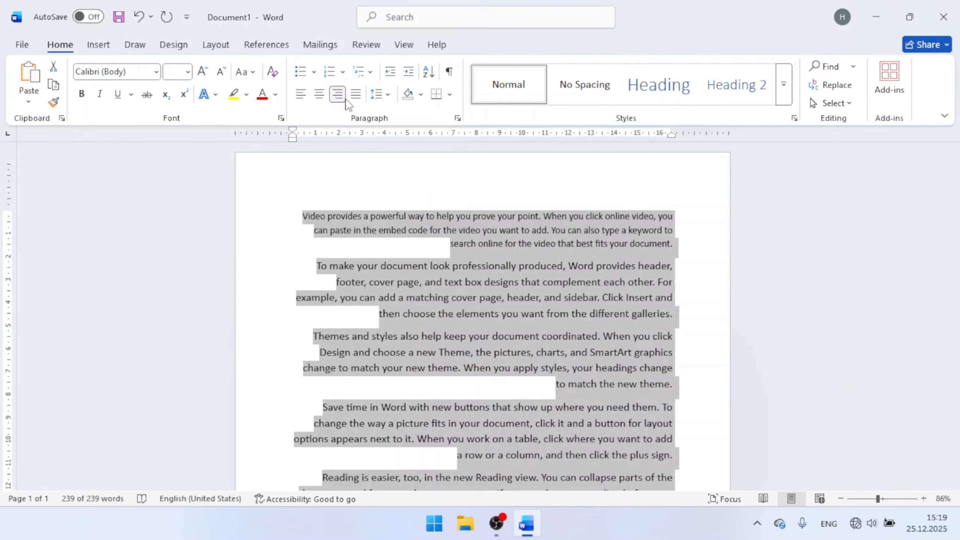
click(356, 94)
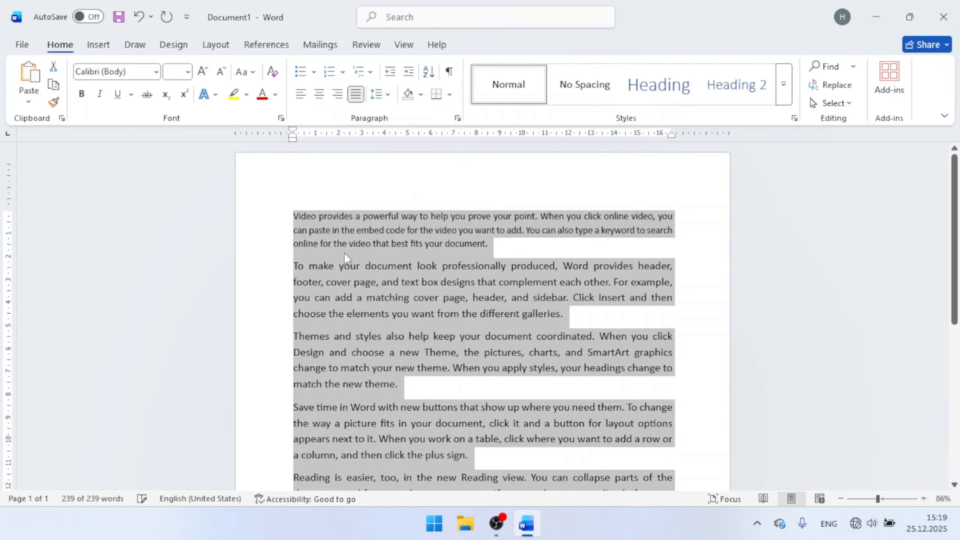
click(389, 95)
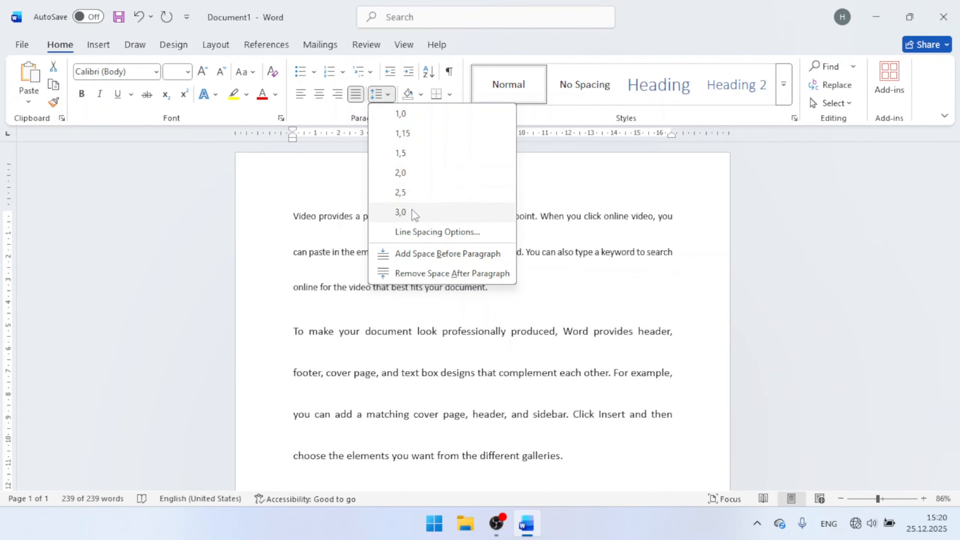
click(402, 153)
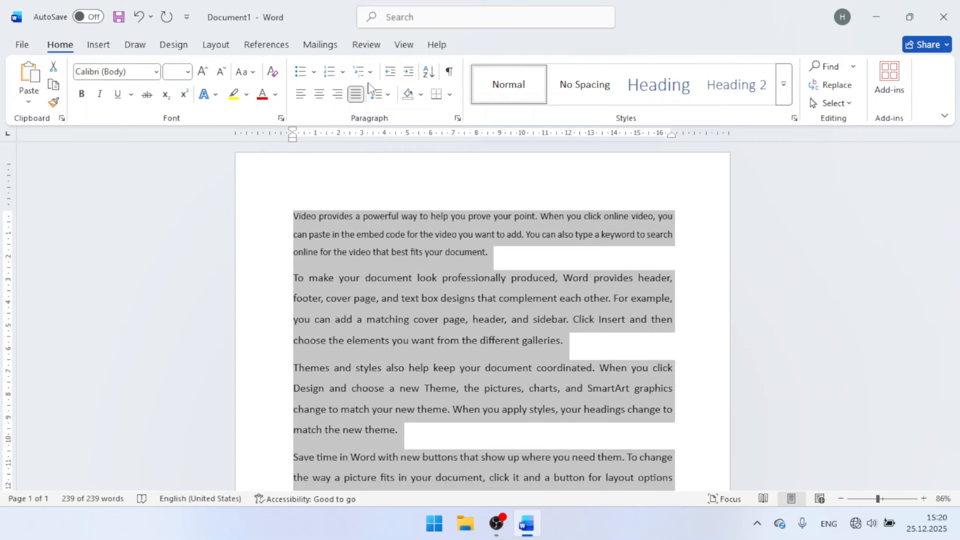
Preview the paragraph shading colors and look through the border options for the entire text without applying any
click(426, 97)
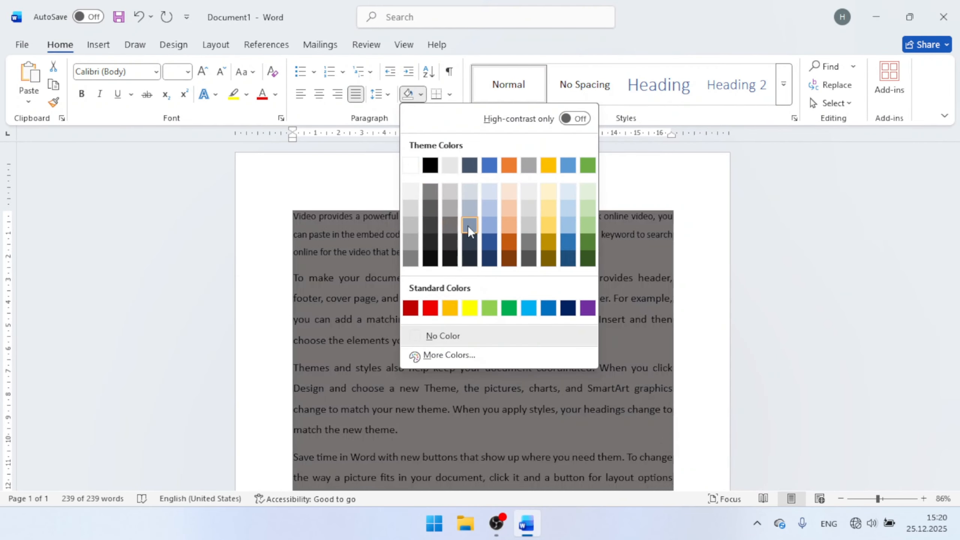
click(450, 96)
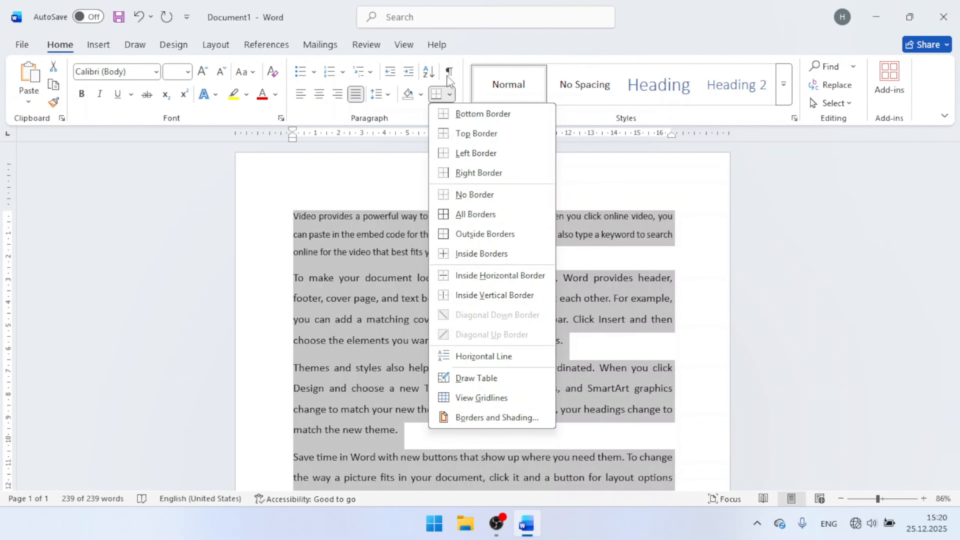
key(Escape)
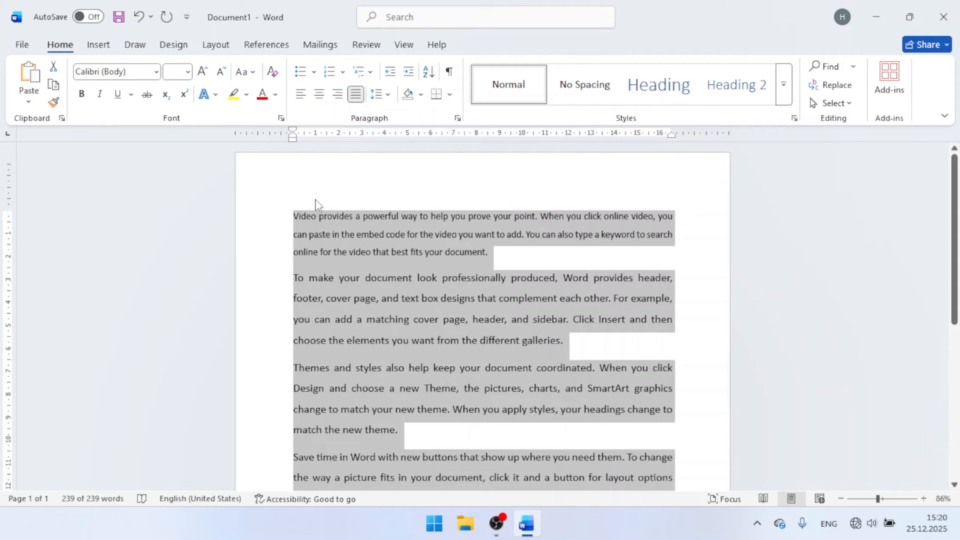
Delete all the text from the "Themes and styles" paragraph to the end of the document
click(508, 257)
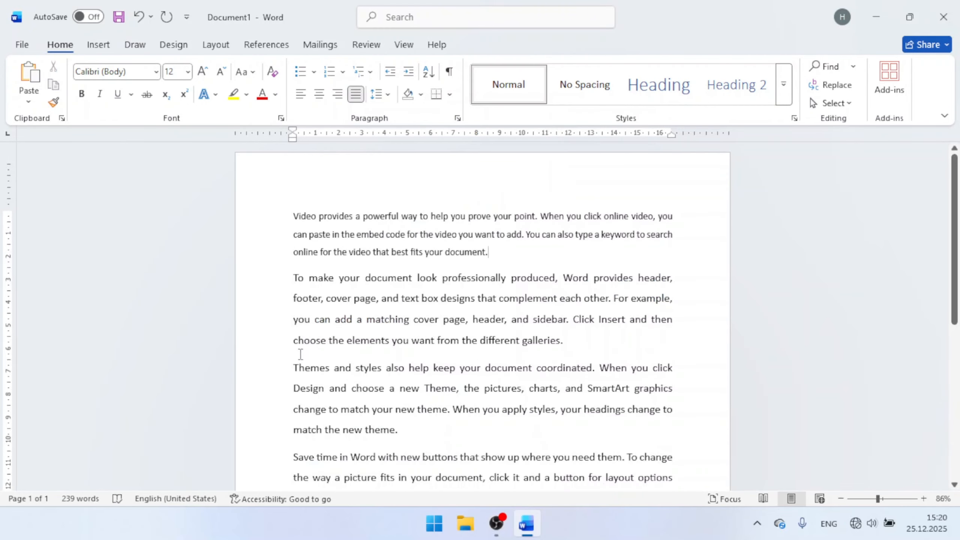
drag(292, 362, 691, 356)
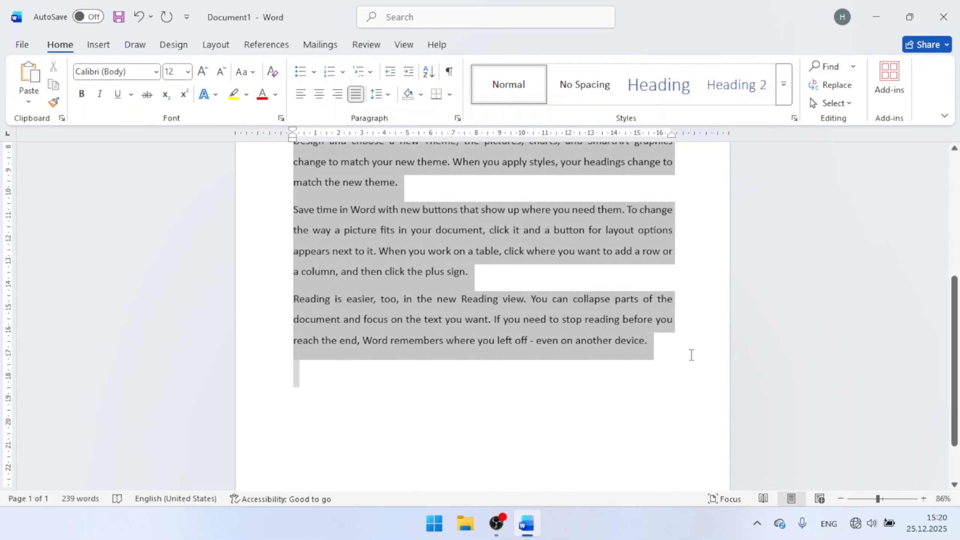
key(Delete)
scroll(522, 257, up, 5)
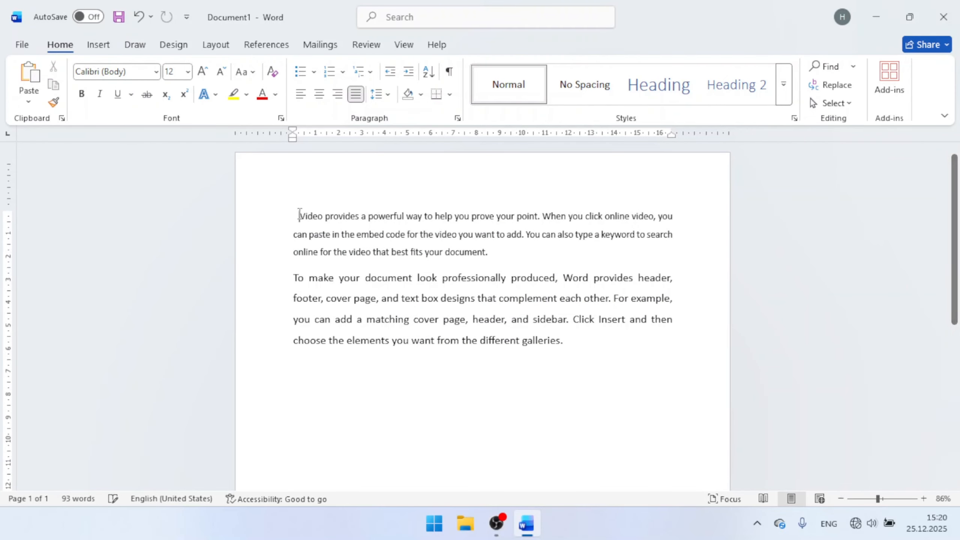
Remove the leading space before the first word of the first paragraph
key(BackSpace)
key(BackSpace)
key(BackSpace)
key(BackSpace)
key(BackSpace)
key(BackSpace)
key(BackSpace)
key(BackSpace)
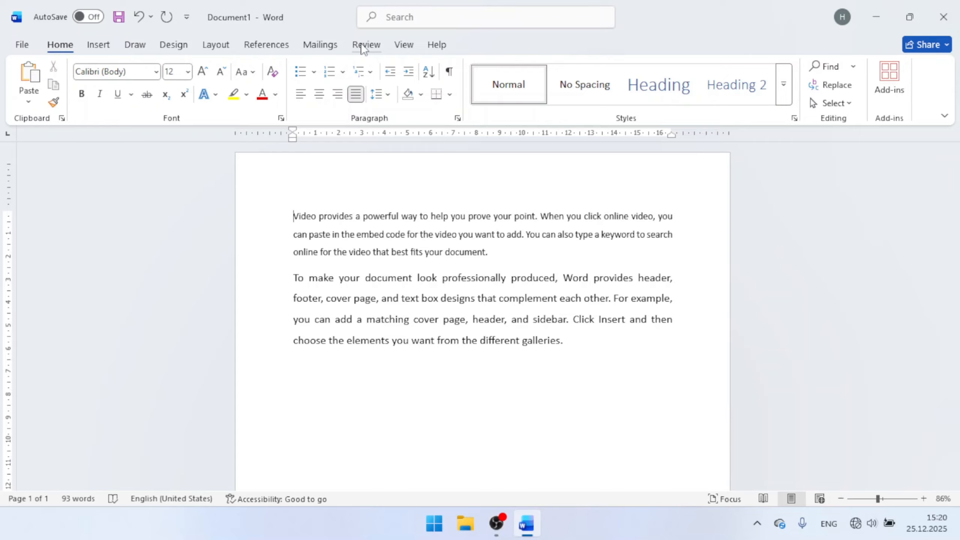
Increase the first paragraph's left indent by eight levels
click(408, 72)
click(408, 72)
click(408, 72)
click(409, 72)
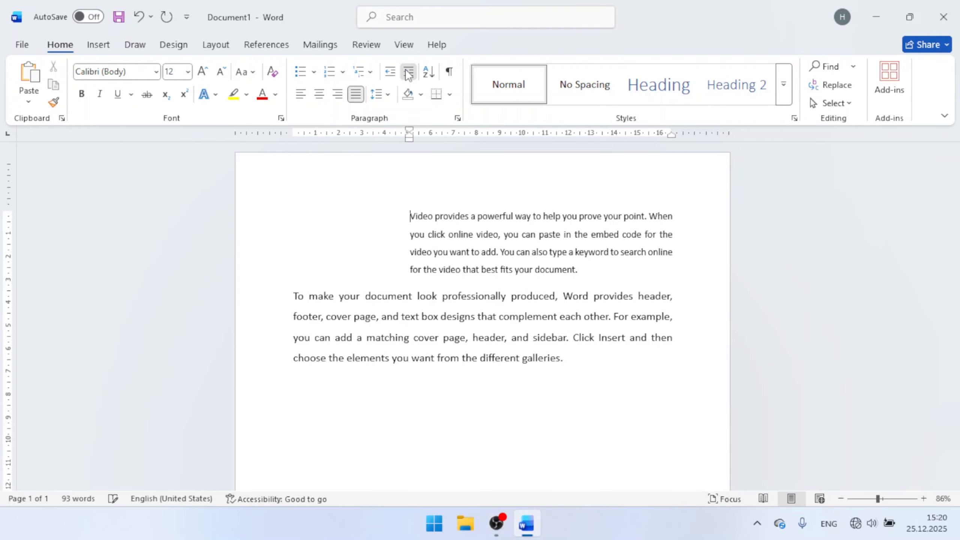
click(409, 72)
click(409, 72)
click(408, 72)
click(408, 72)
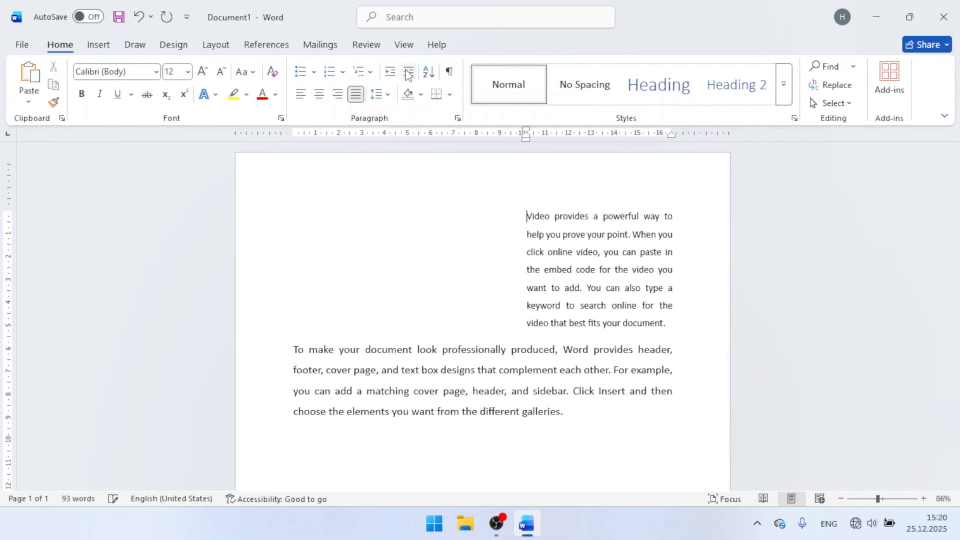
Decrease the first paragraph's indent back to the left margin, and try indenting it by one level again
click(390, 72)
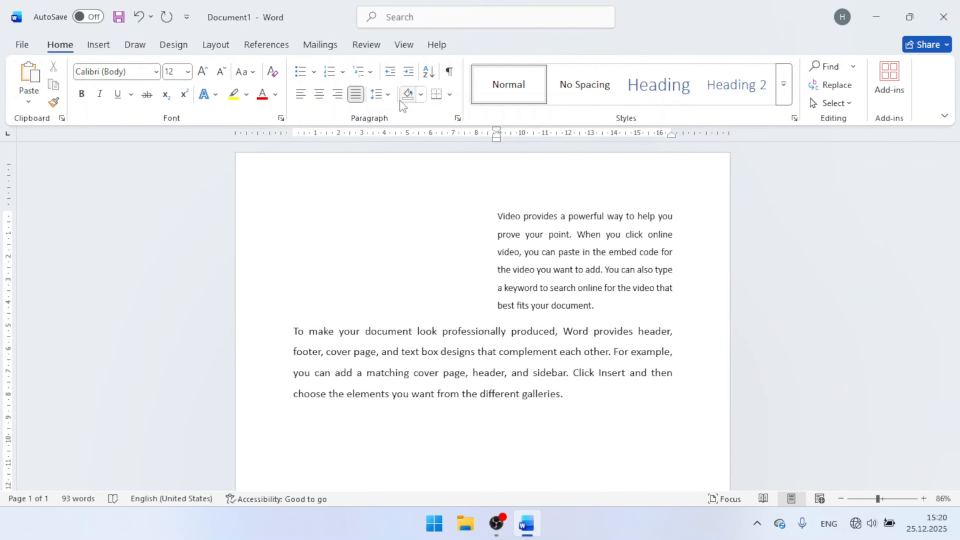
click(390, 72)
click(390, 72)
click(391, 72)
click(390, 72)
click(390, 72)
click(389, 72)
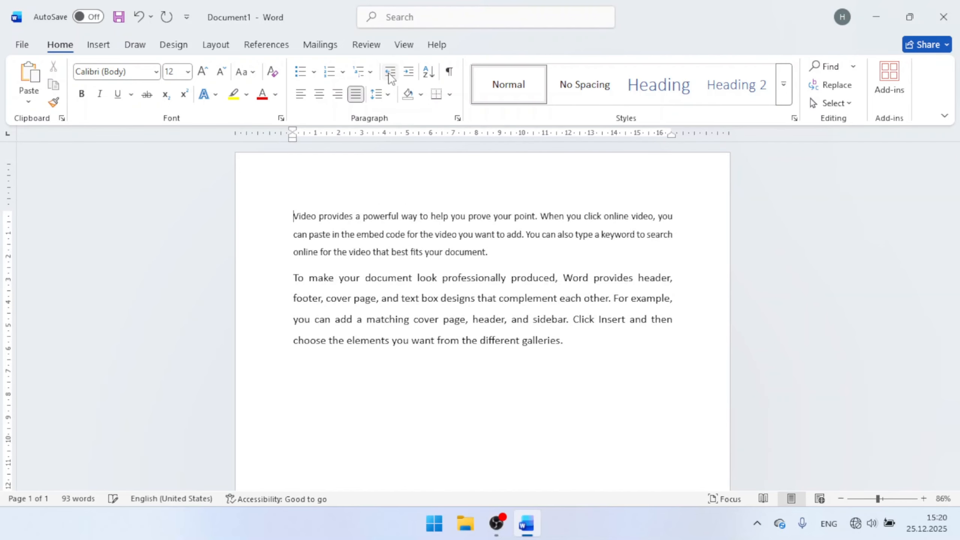
key(ctrl+m)
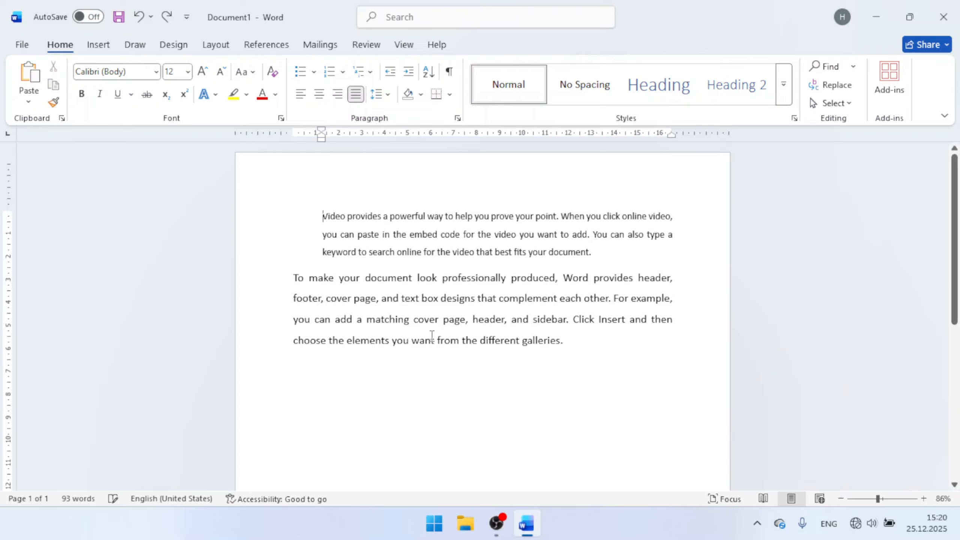
key(ctrl+y)
Insert two line breaks above the first paragraph and generate sample text at the start of the document with =rand()
key(shift+Return)
key(shift+Return)
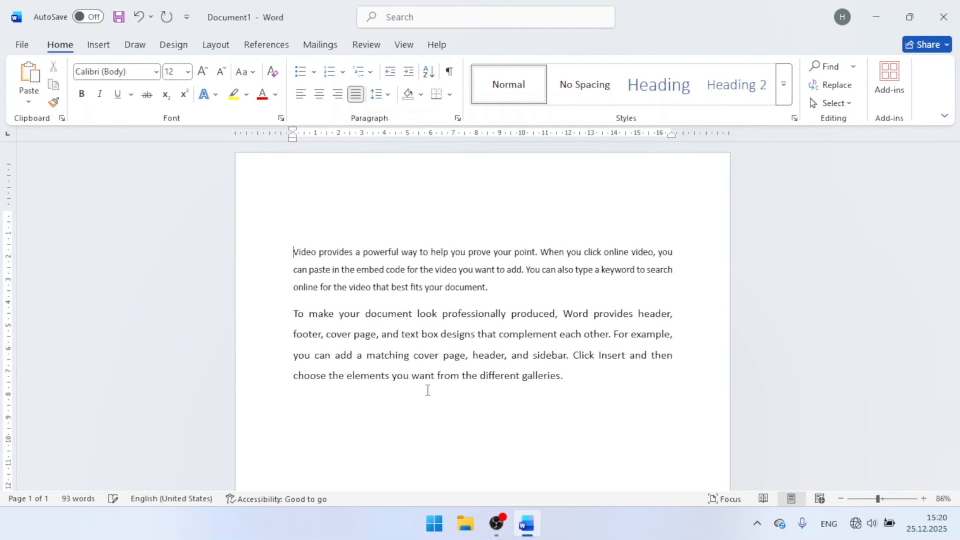
text(=rand())
key(Return)
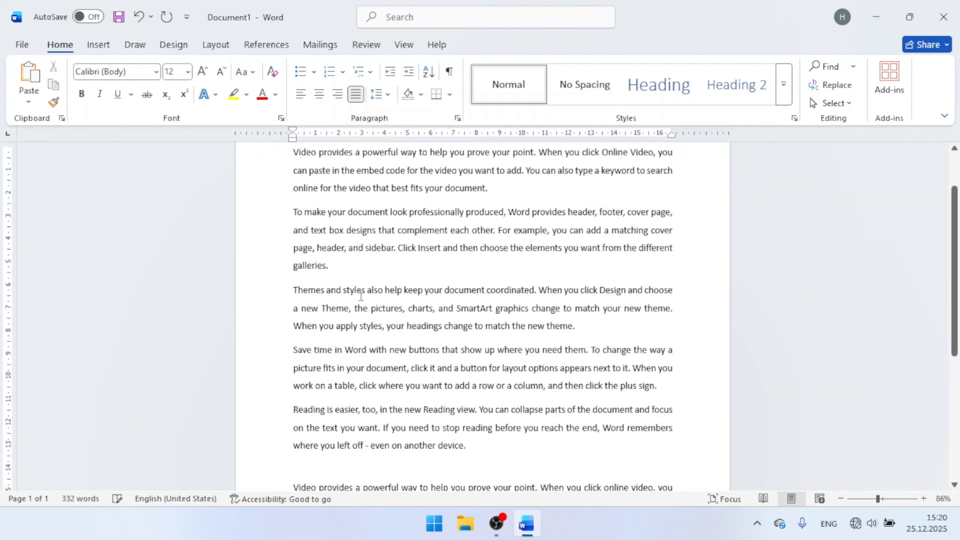
Select the entire text and sort its paragraphs as text in ascending order, with no header row
scroll(272, 185, up, 2)
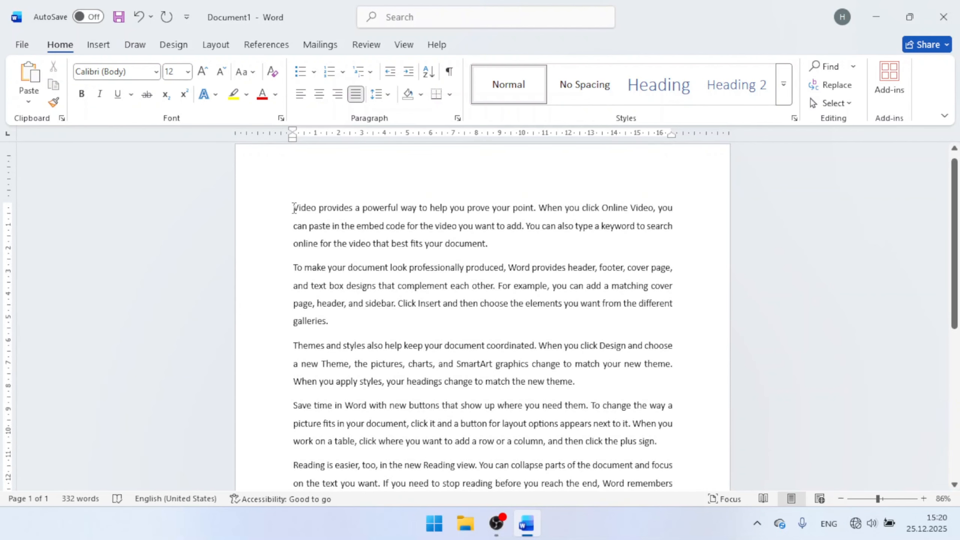
drag(294, 208, 301, 208)
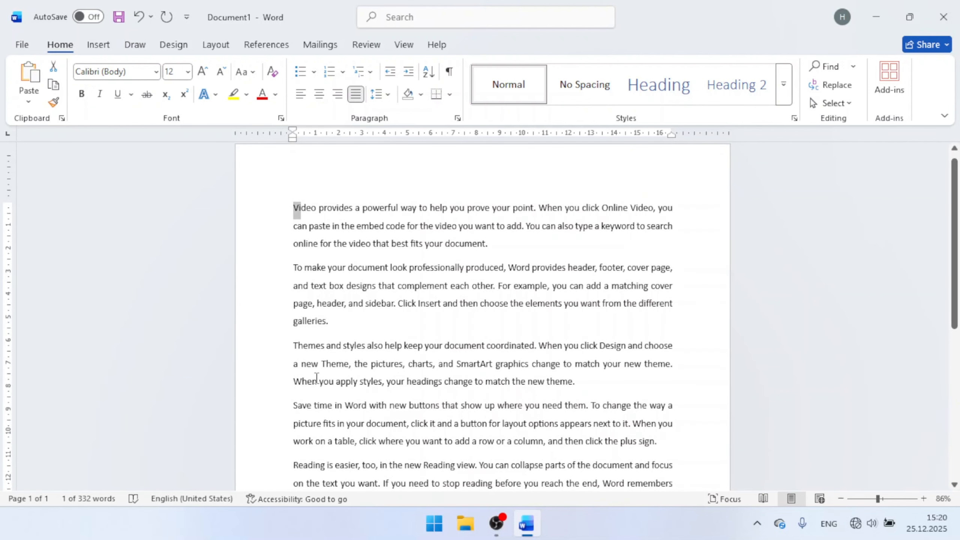
key(ctrl+a)
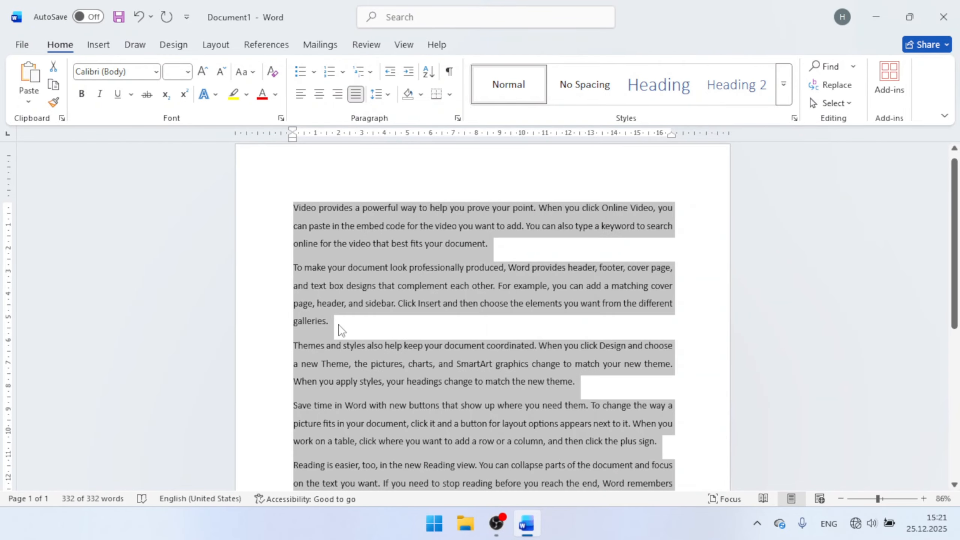
click(430, 73)
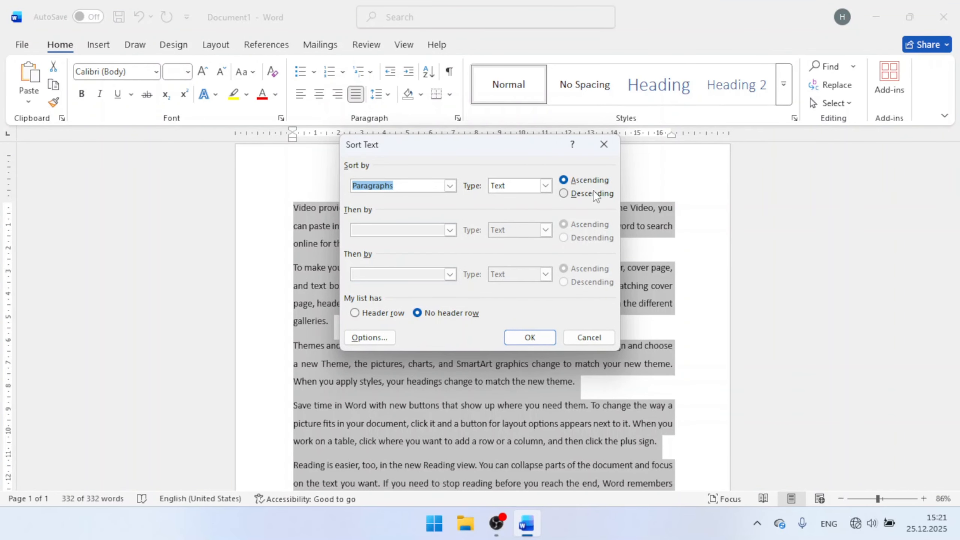
click(520, 333)
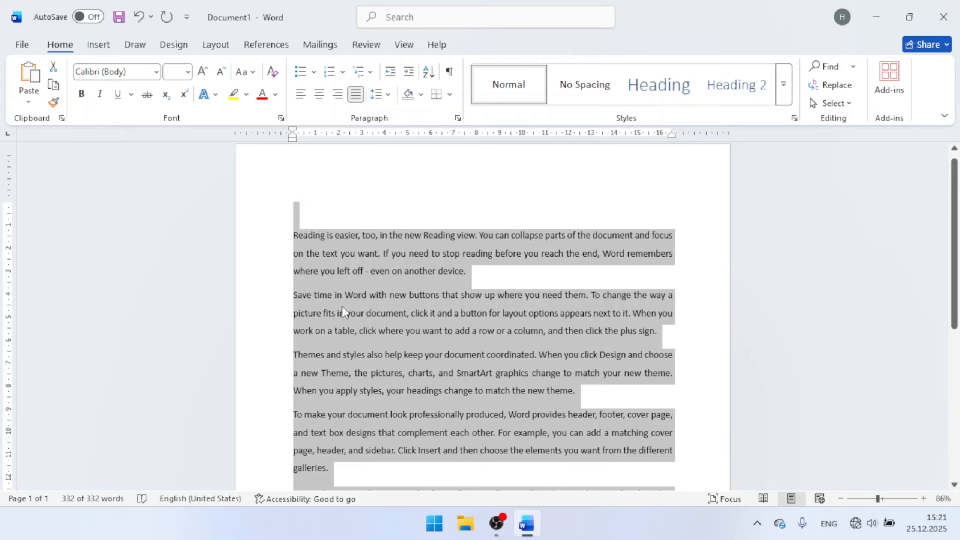
Put an extra space between "You" and "can" in the "Reading is easier" paragraph, and add spaces, tabs and four empty paragraphs after it
click(369, 236)
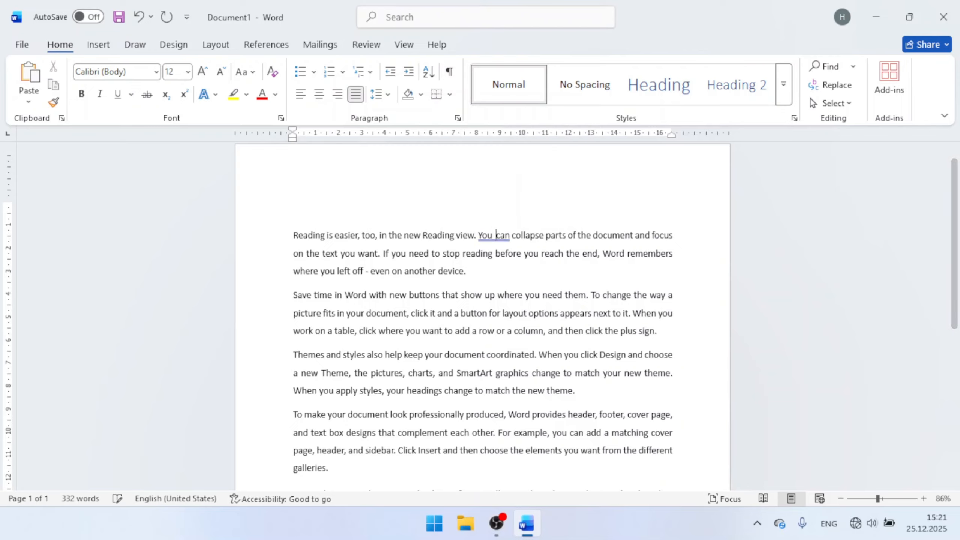
drag(494, 258, 476, 275)
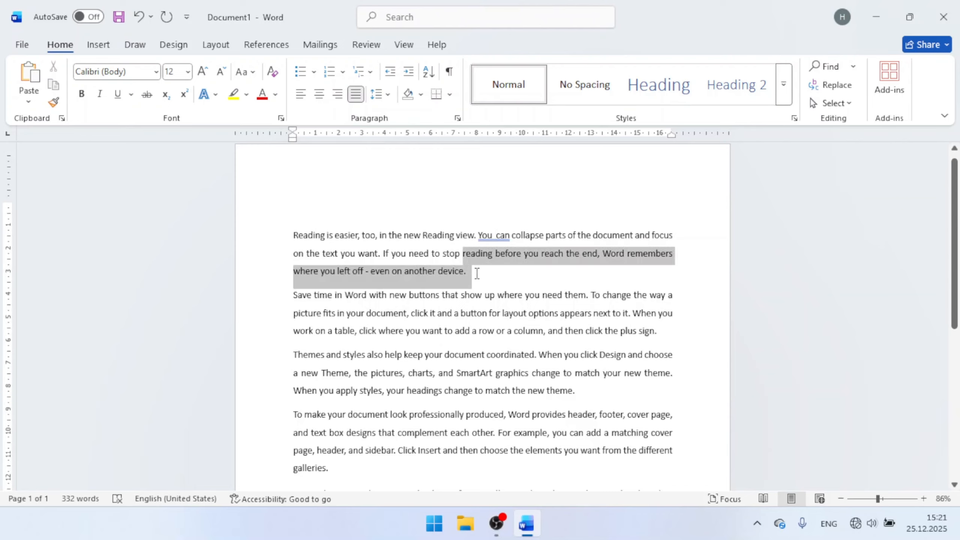
click(476, 275)
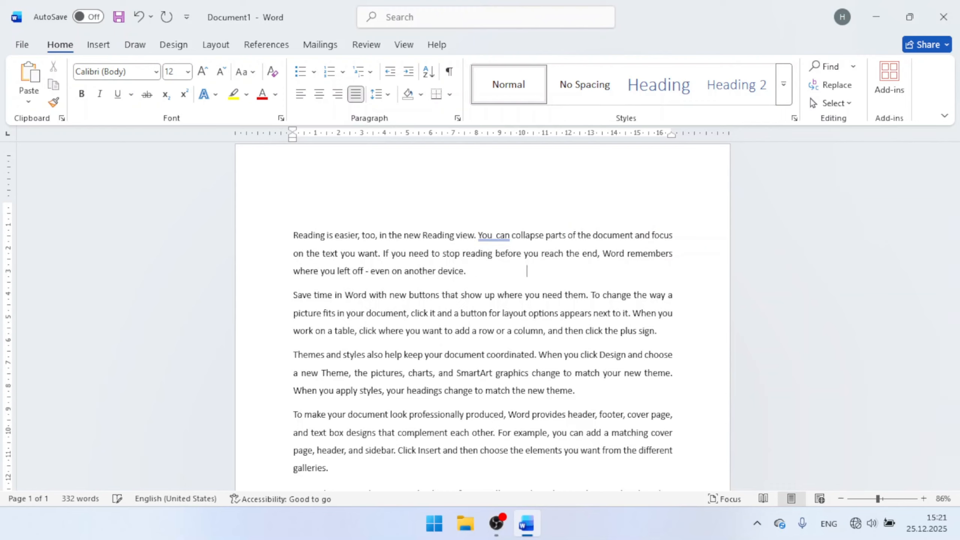
key(Return)
key(Return)
key(Return)
key(Return)
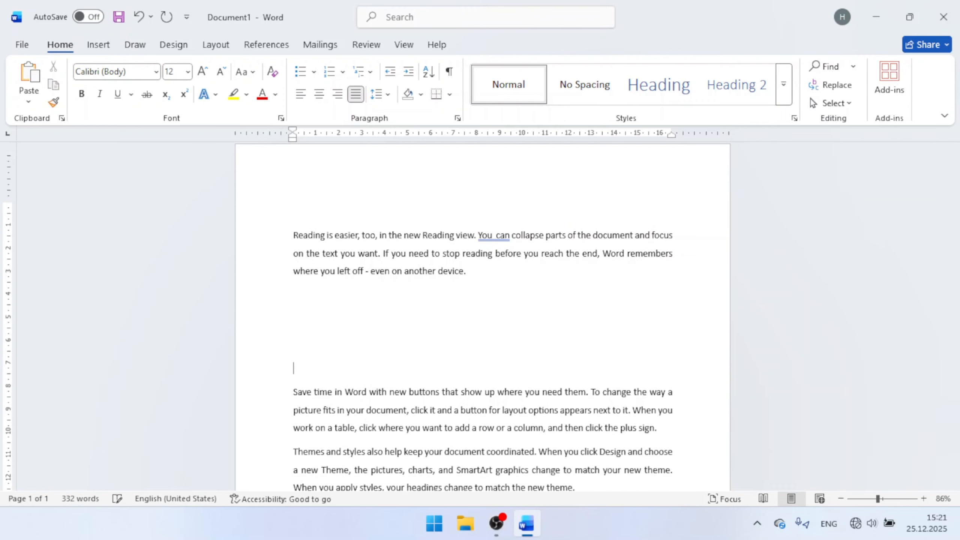
Show the formatting marks, examine the empty paragraphs and tabs, delete the extra space between "You" and "can", and hide the marks
click(448, 72)
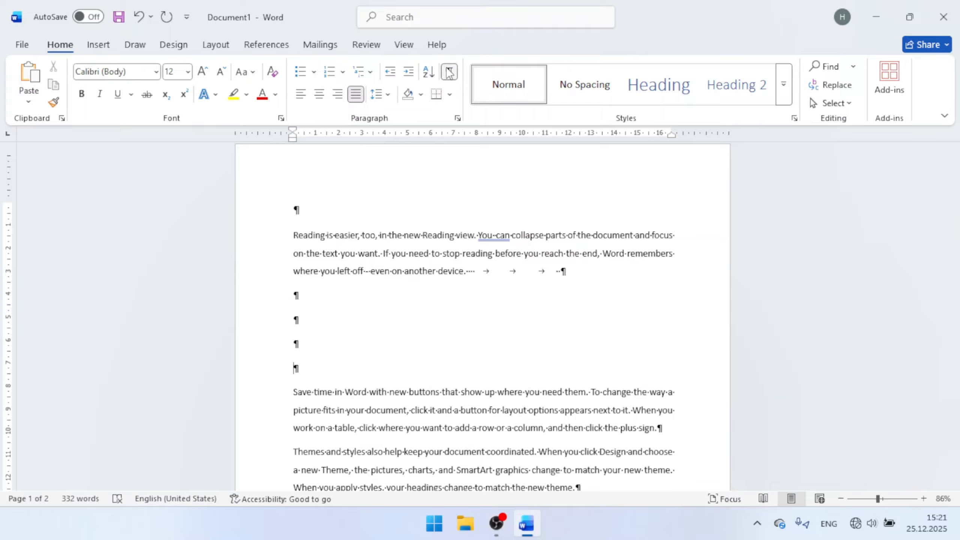
drag(294, 298, 308, 369)
drag(475, 268, 557, 268)
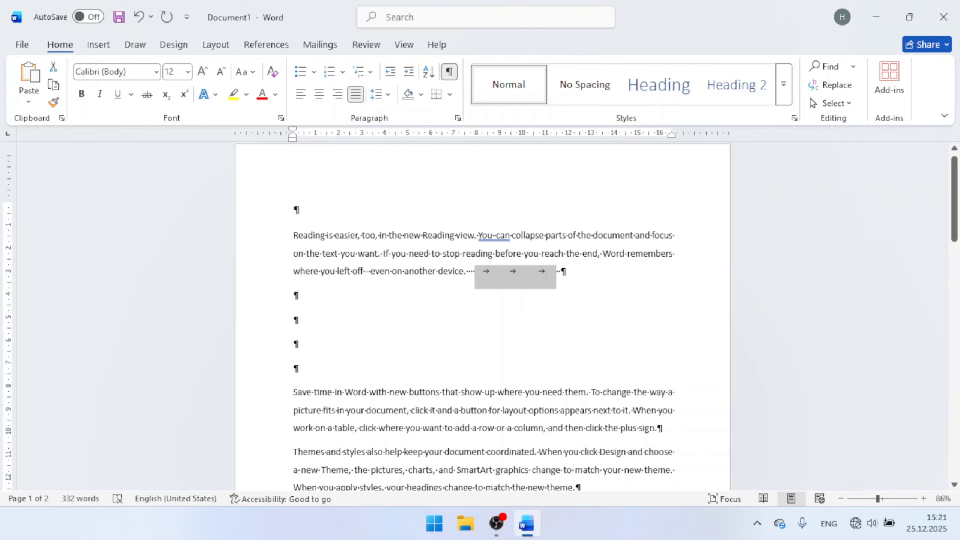
click(496, 235)
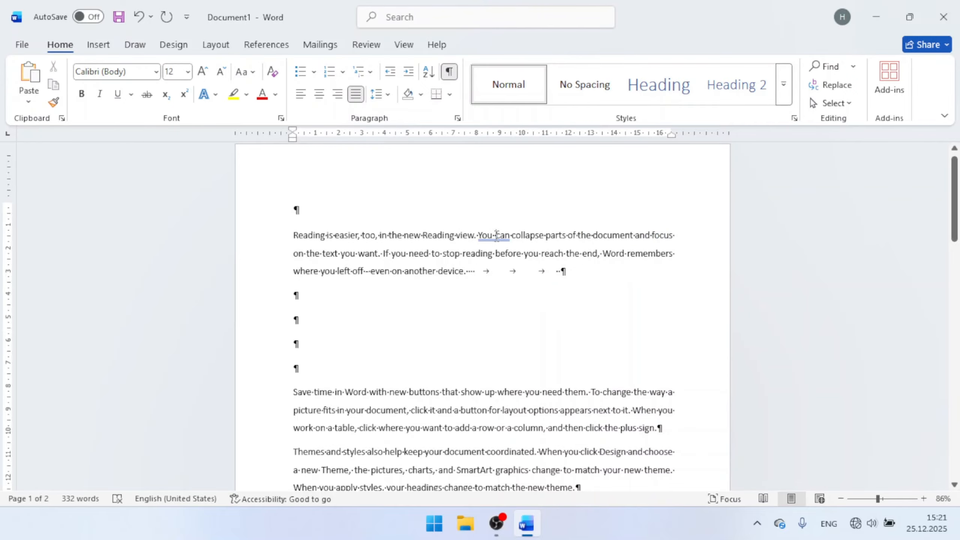
key(BackSpace)
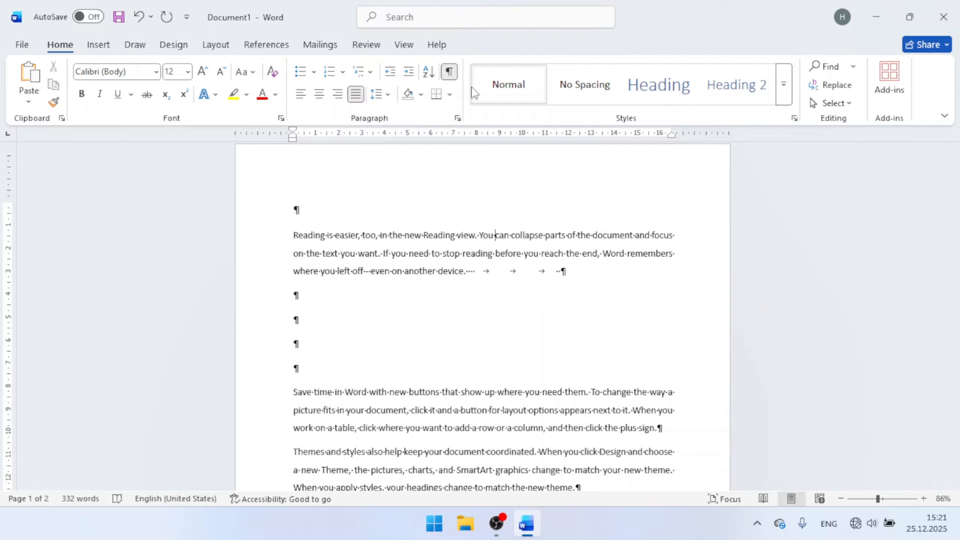
click(449, 72)
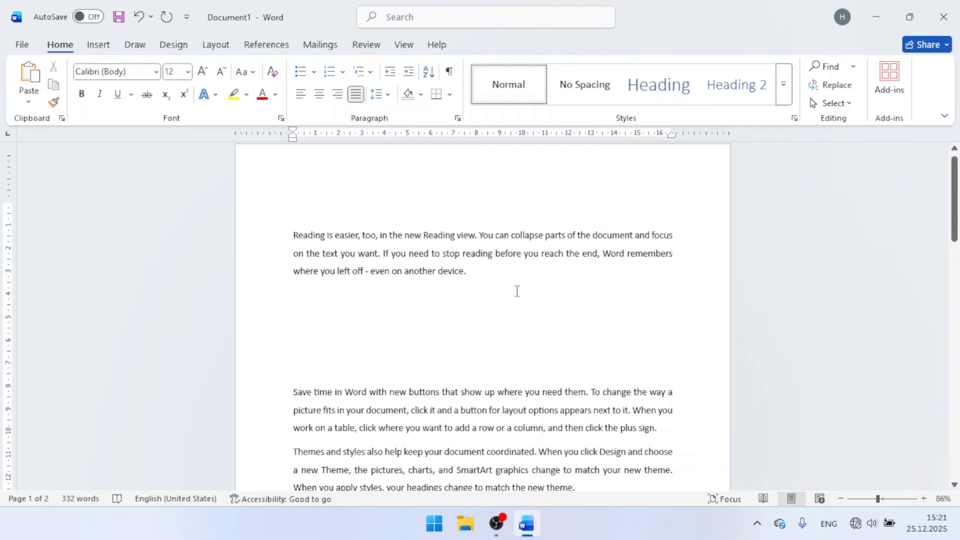
Select the entire text and preview styles such as Intense Reference from the full style gallery without applying any
key(ctrl+a)
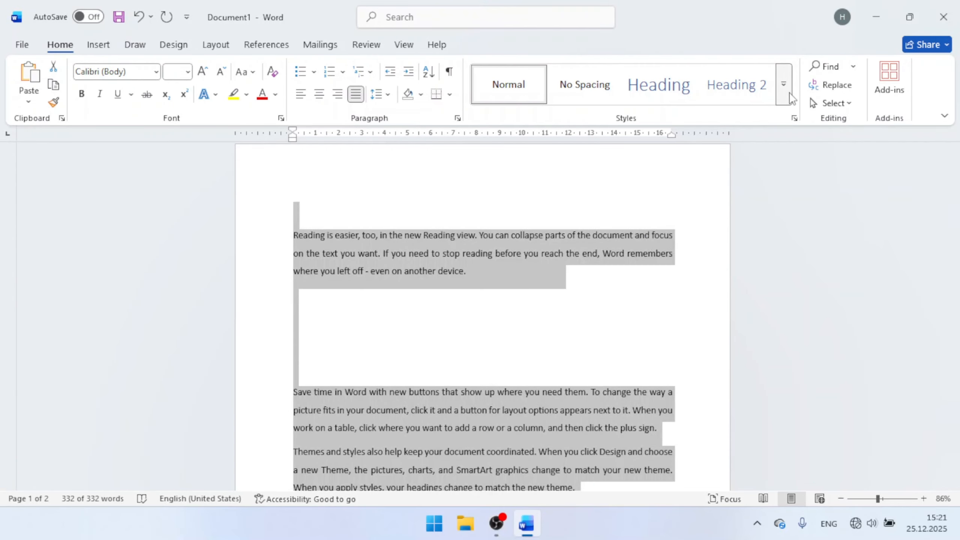
click(783, 100)
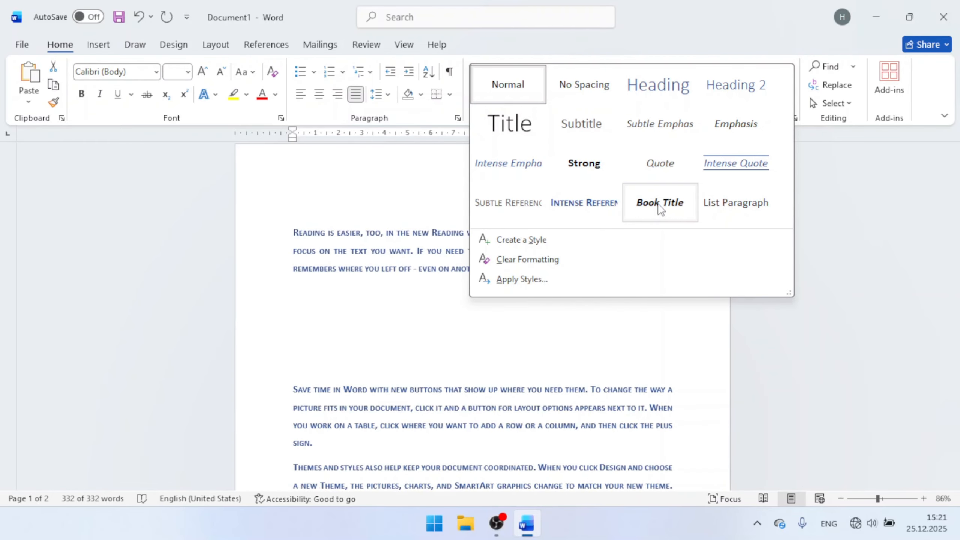
click(422, 171)
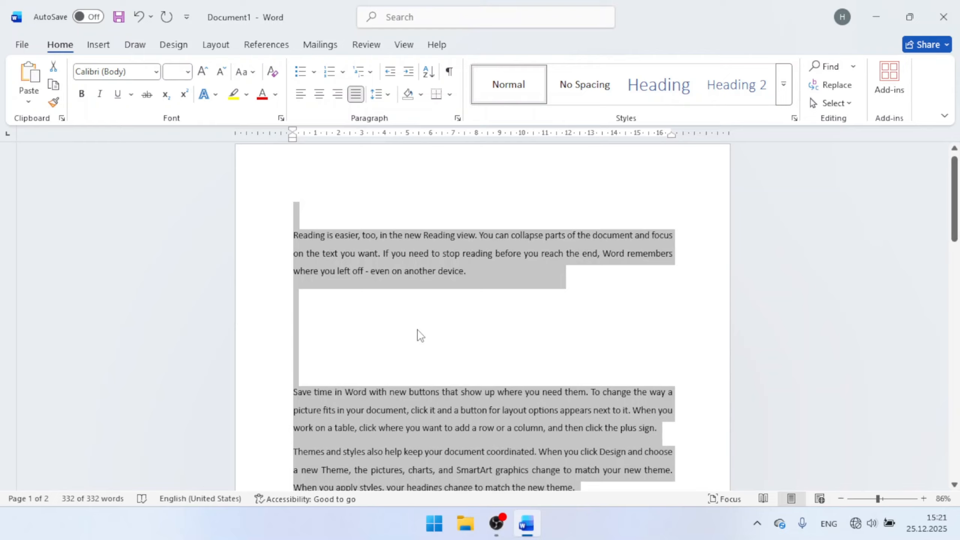
Delete the empty paragraphs and trailing tabs after the "Reading is easier" paragraph
click(407, 376)
key(BackSpace)
key(BackSpace)
key(BackSpace)
key(BackSpace)
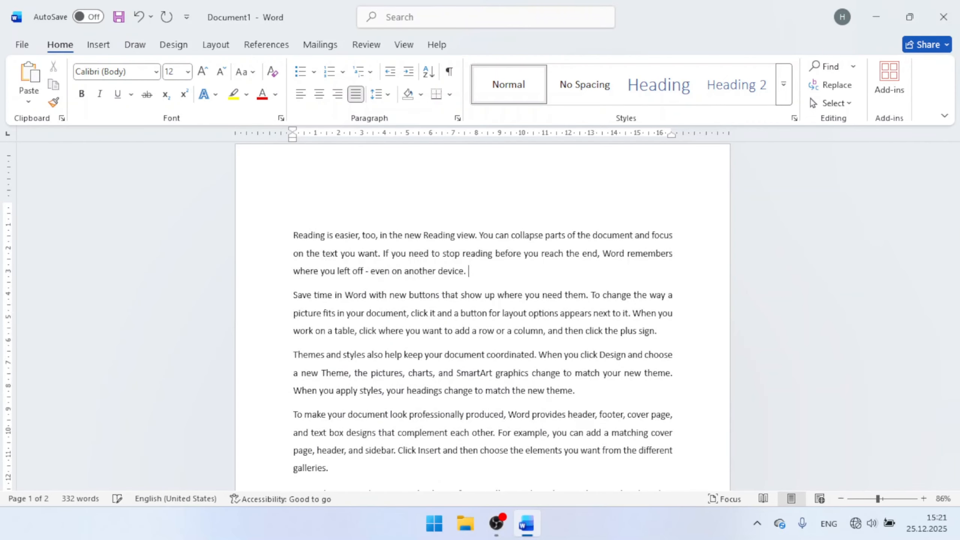
Search the document for "you" and close the search
key(ctrl+f)
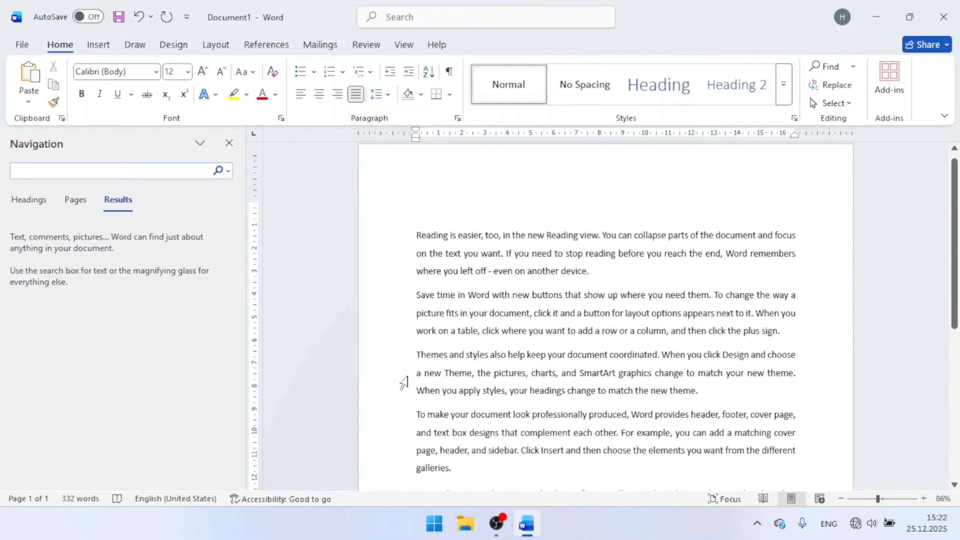
text(you)
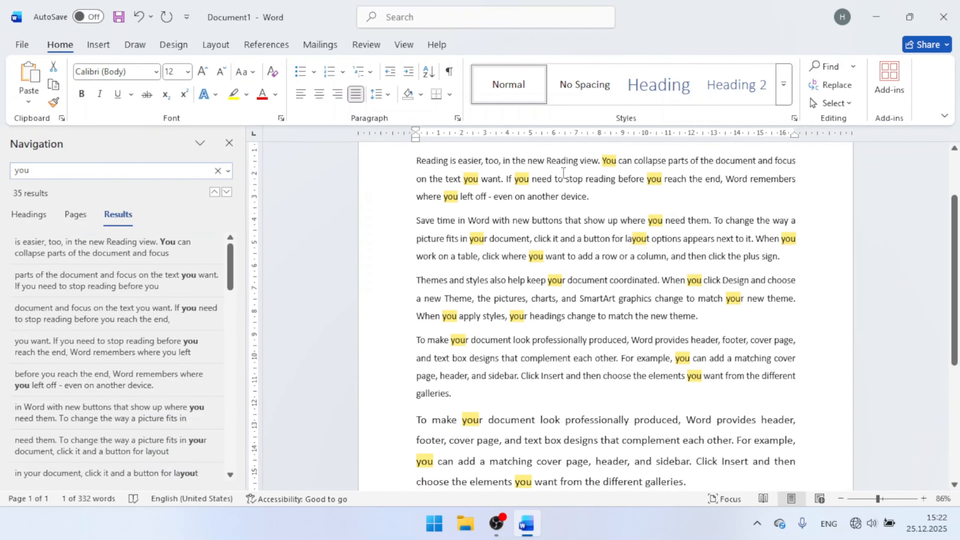
key(Escape)
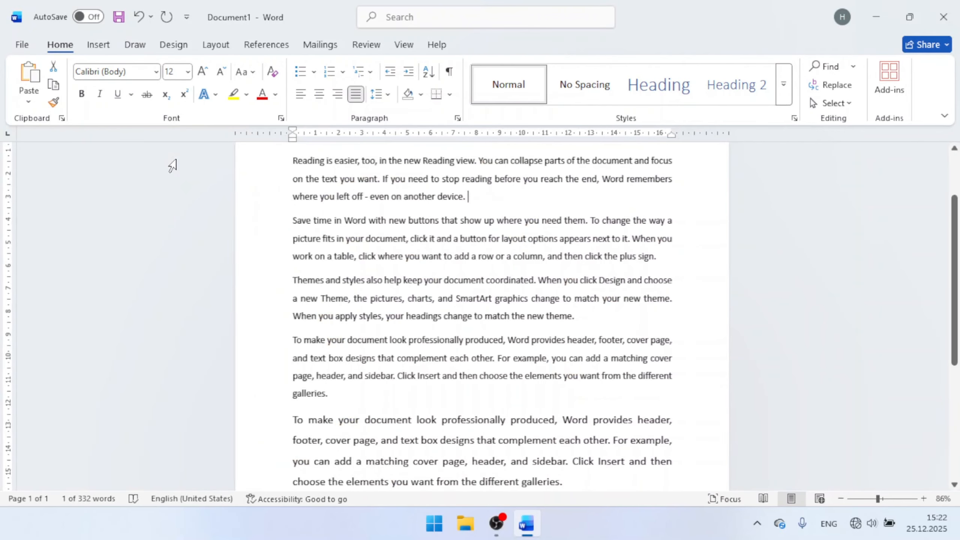
Run the search for "you" again, look over its matches in the document, and close the search
click(824, 67)
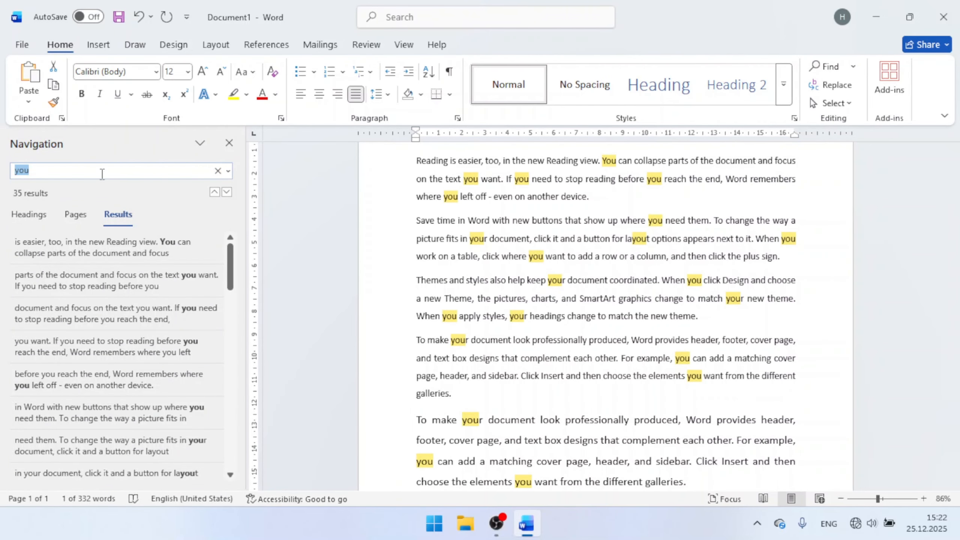
text(y)
click(229, 143)
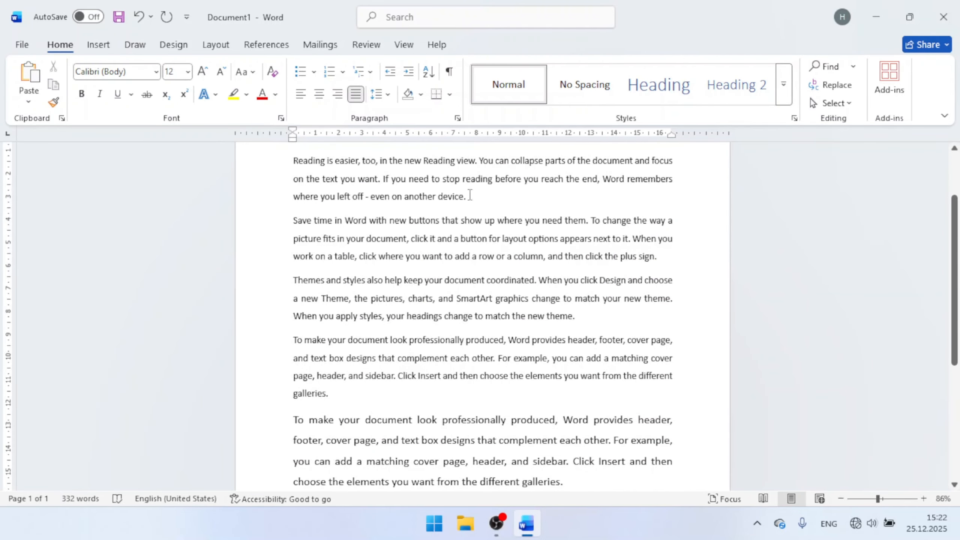
Delete the trailing space after "another device." and replace every "you" in the document with "I"
key(BackSpace)
key(ctrl+h)
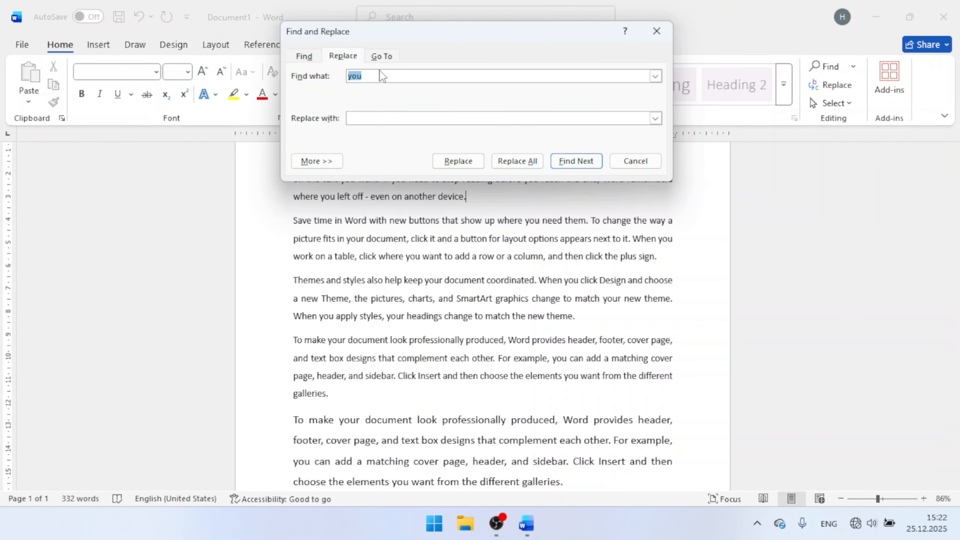
key(BackSpace)
text(yo)
click(362, 120)
text(I)
click(518, 159)
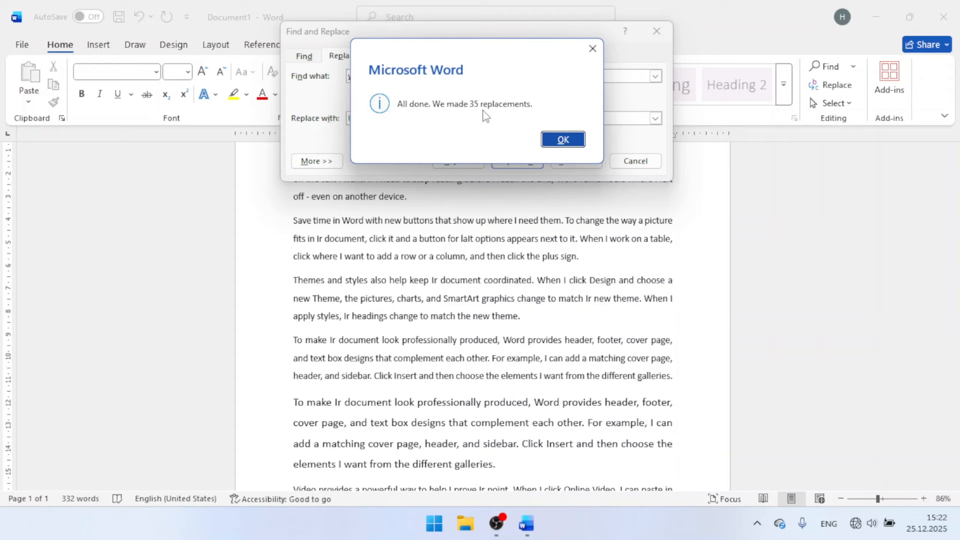
click(555, 141)
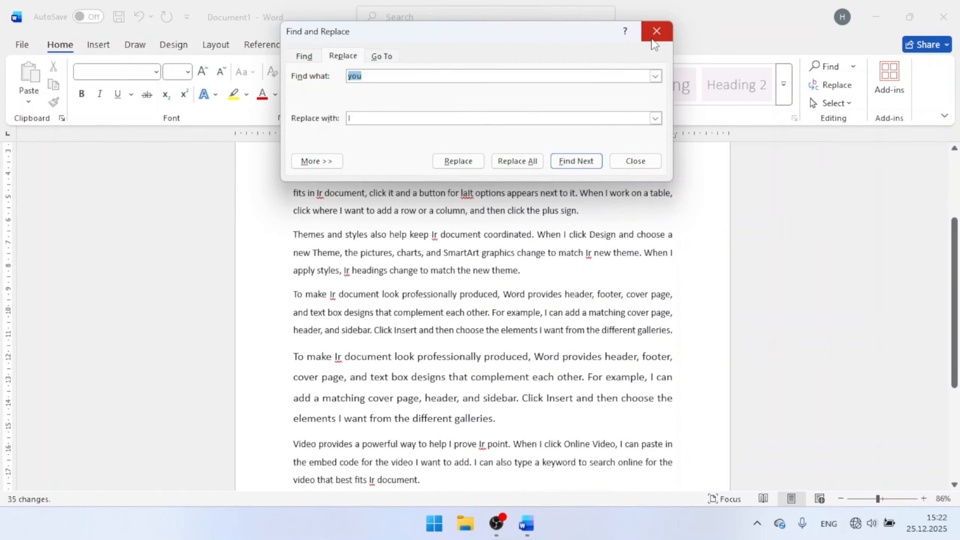
click(653, 37)
Search the document for any remaining occurrences of "you" and close the search
scroll(379, 197, up, 4)
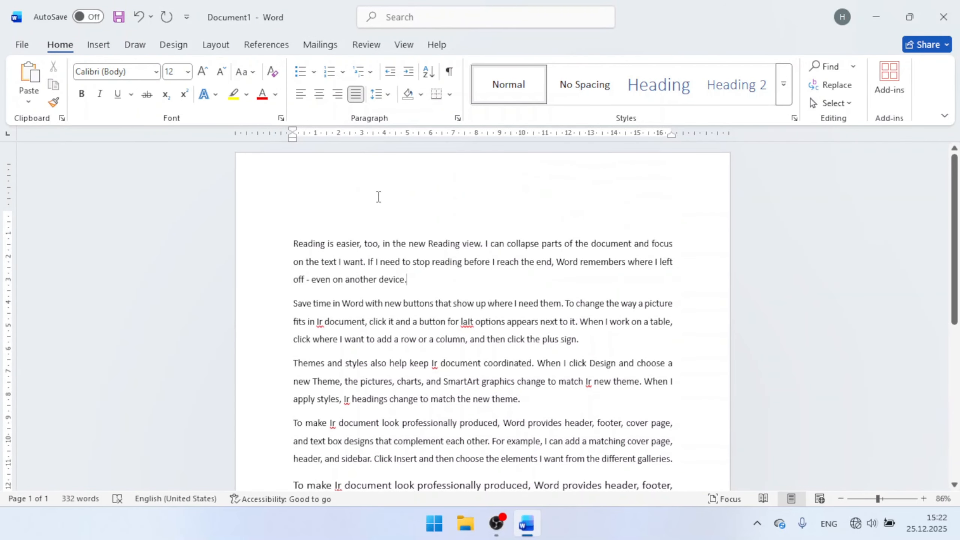
click(378, 261)
key(ctrl+f)
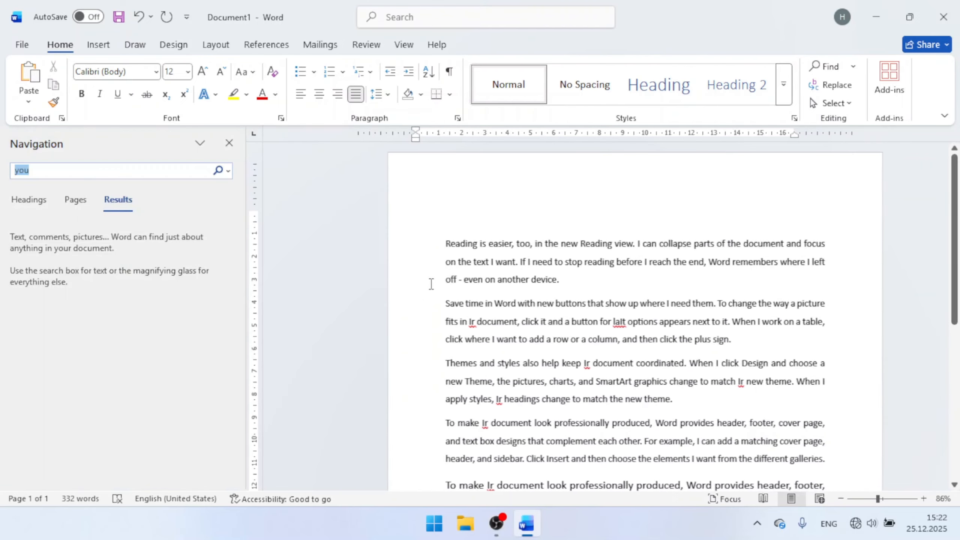
text(yo)
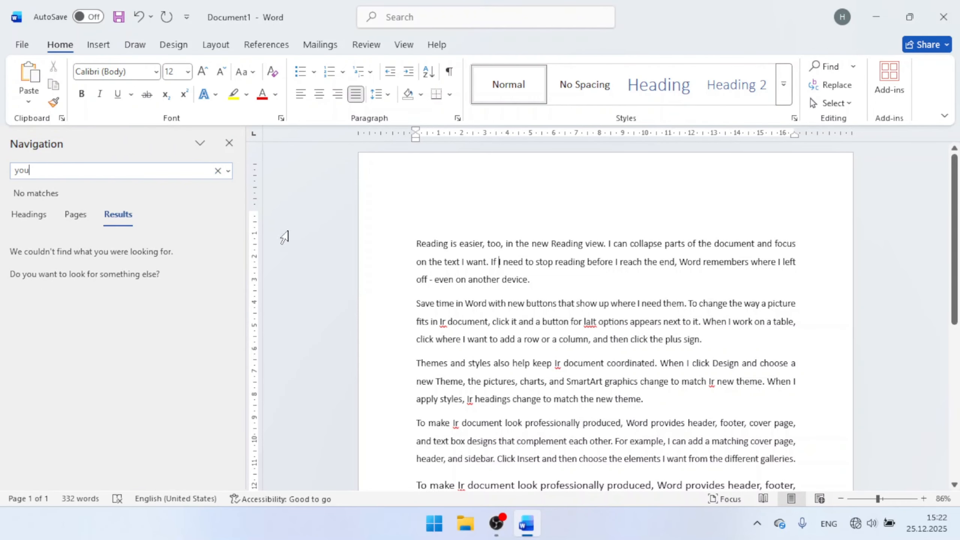
click(229, 144)
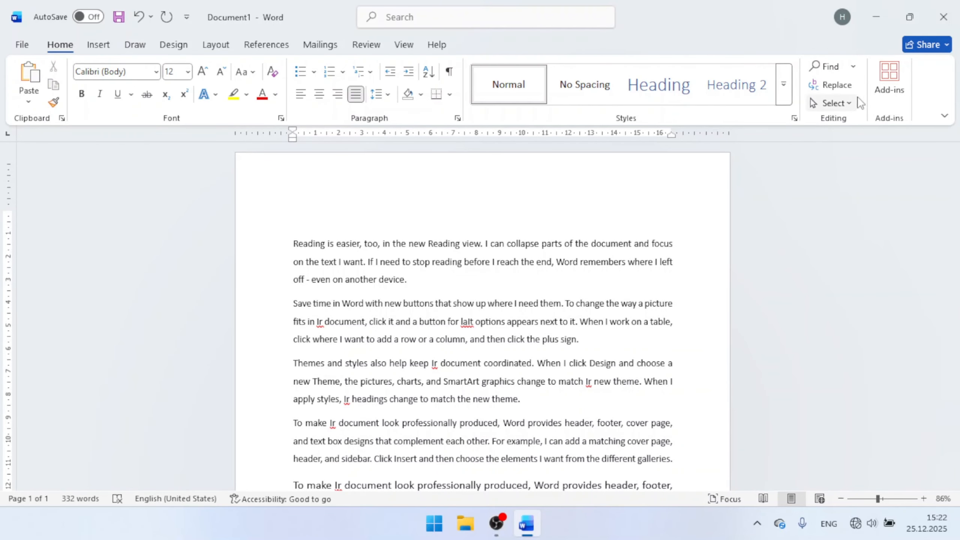
Select the entire document text and clear the selection again
click(831, 103)
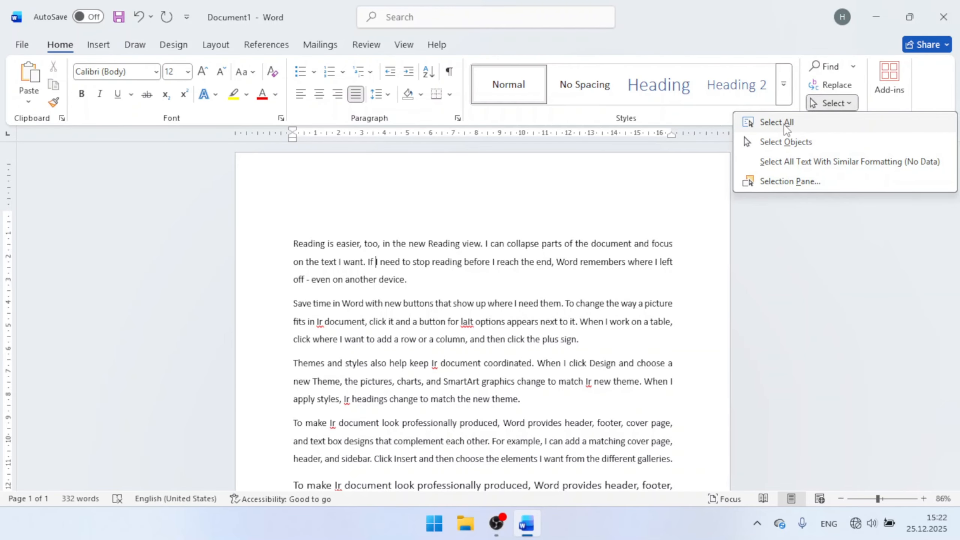
click(783, 124)
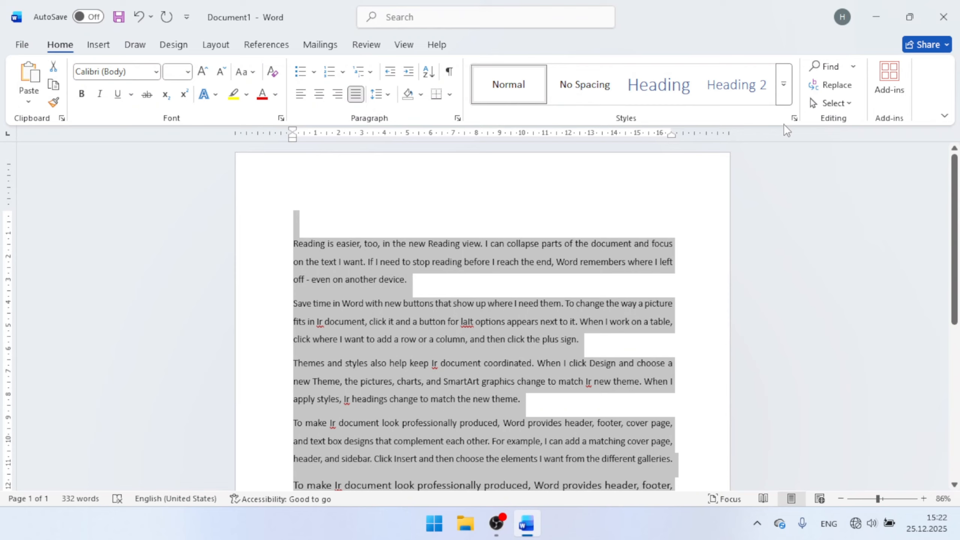
click(458, 285)
key(ctrl+a)
click(457, 285)
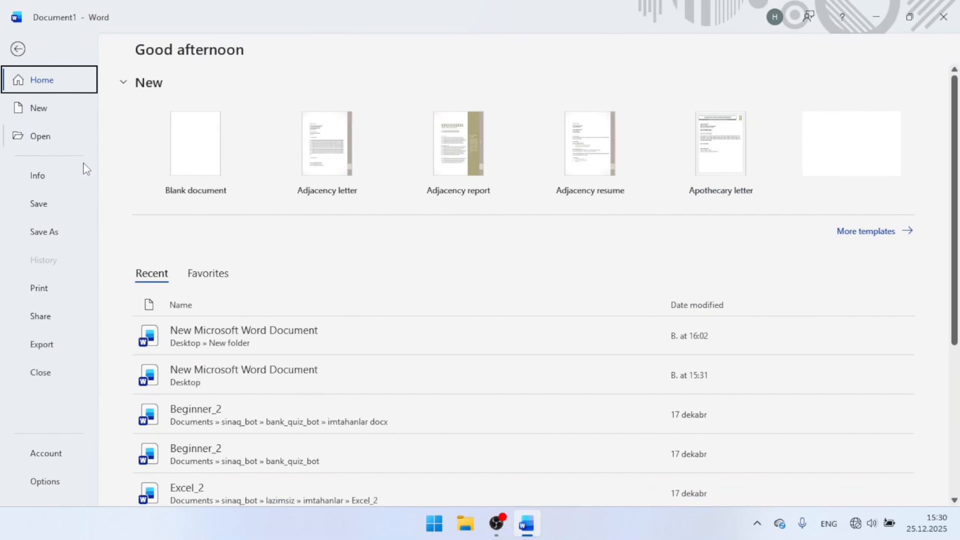
Save the document as word_1 in the Downloads folder, keeping the Word Document file type
click(45, 236)
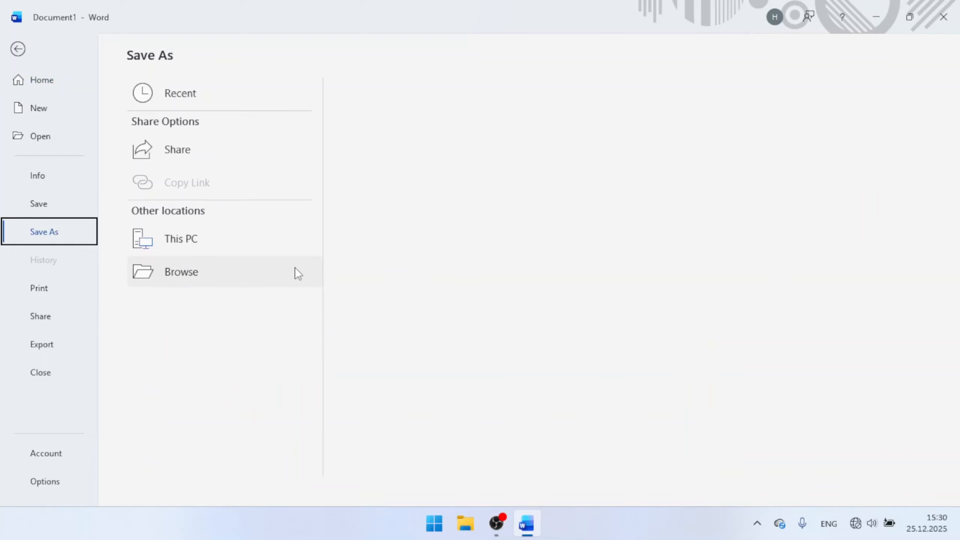
click(283, 269)
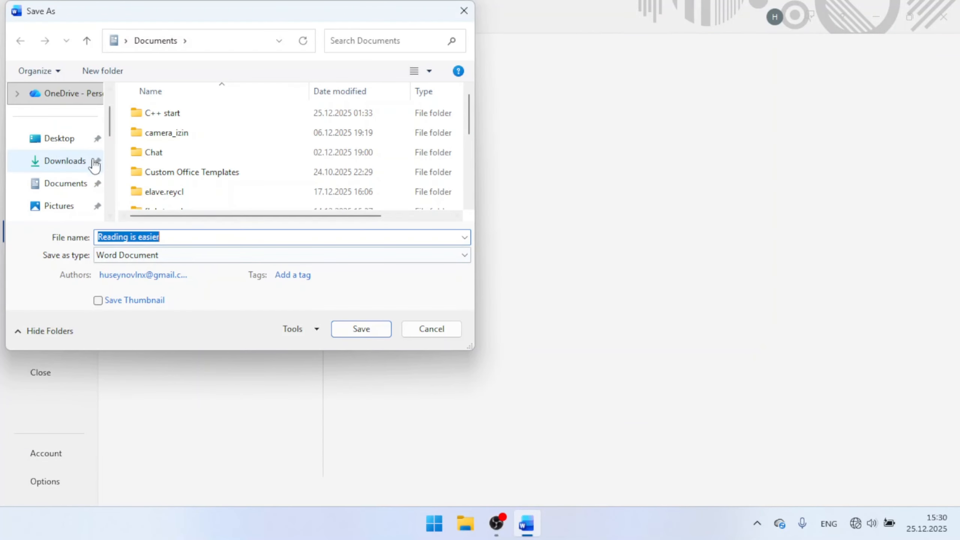
click(65, 163)
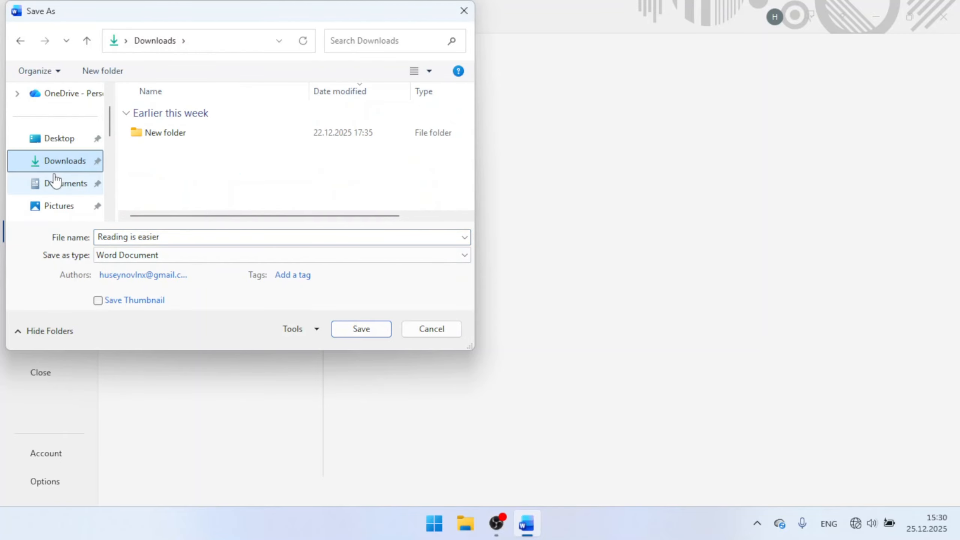
click(249, 238)
key(BackSpace)
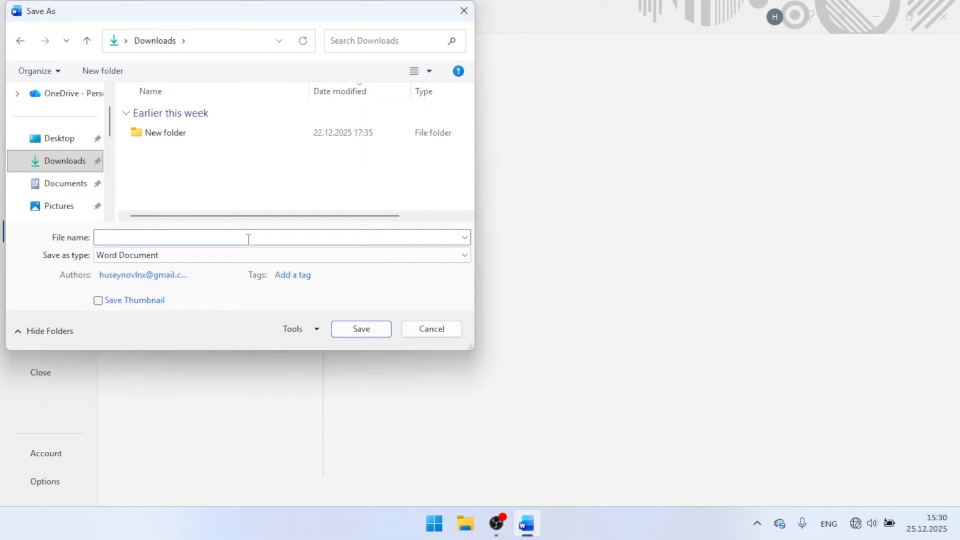
text(word_1)
click(286, 255)
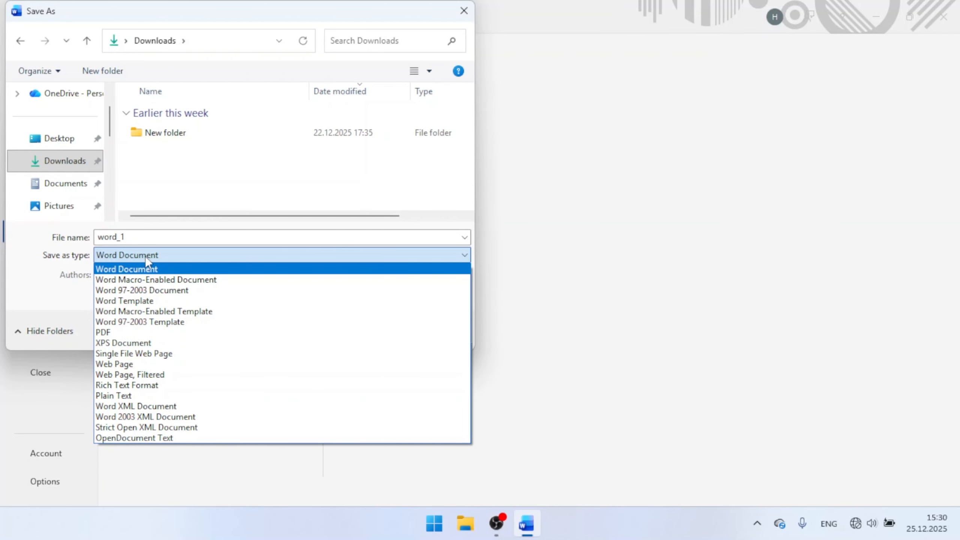
click(174, 255)
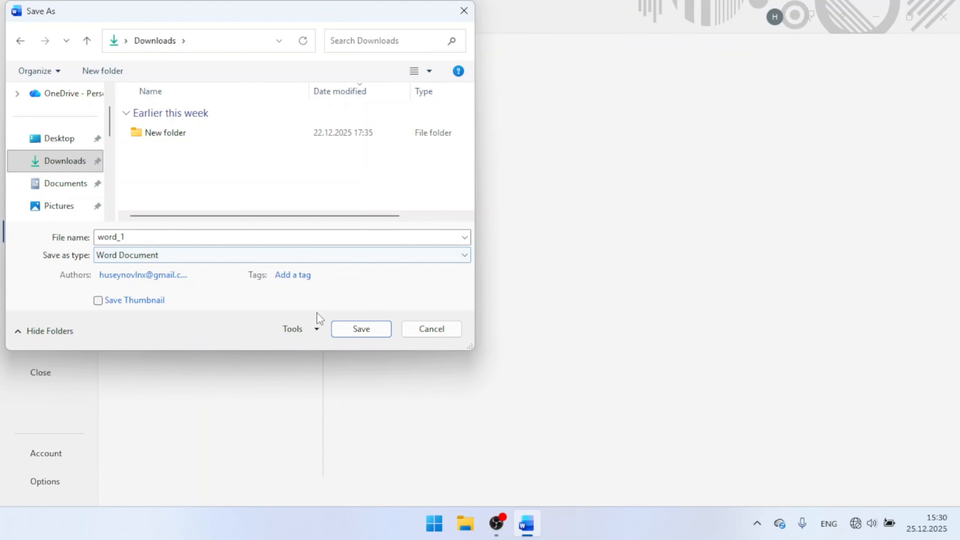
click(354, 330)
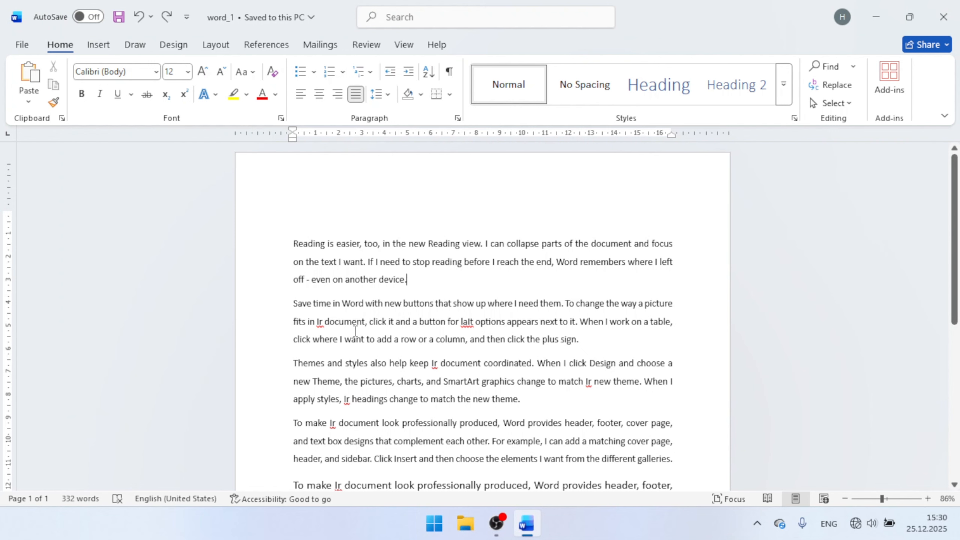
Add an empty line and the lines As, D, As, D, As, Das, D, As, d after the "Save time in Word" paragraph and save
click(429, 280)
click(581, 339)
key(Return)
key(Return)
text(As D As D As Das D As d)
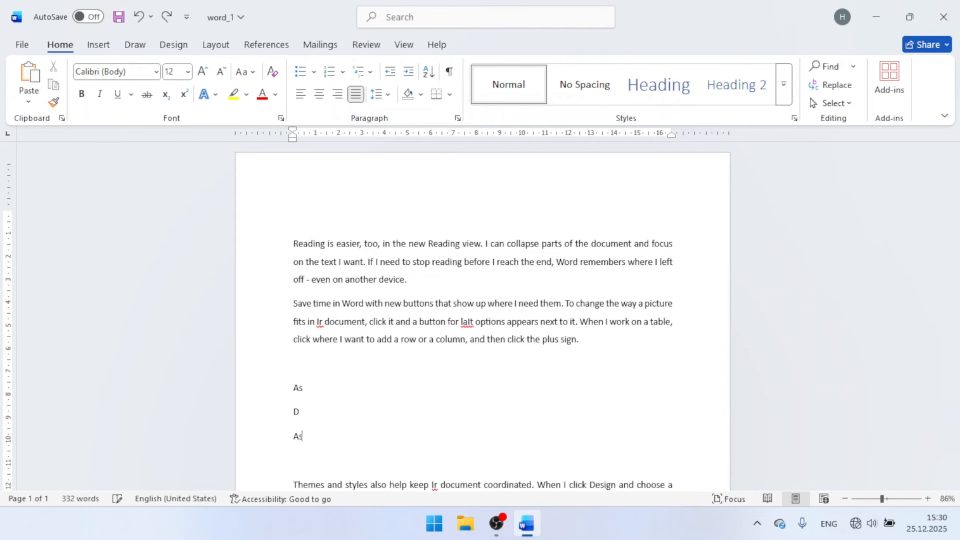
scroll(585, 342, down, 2)
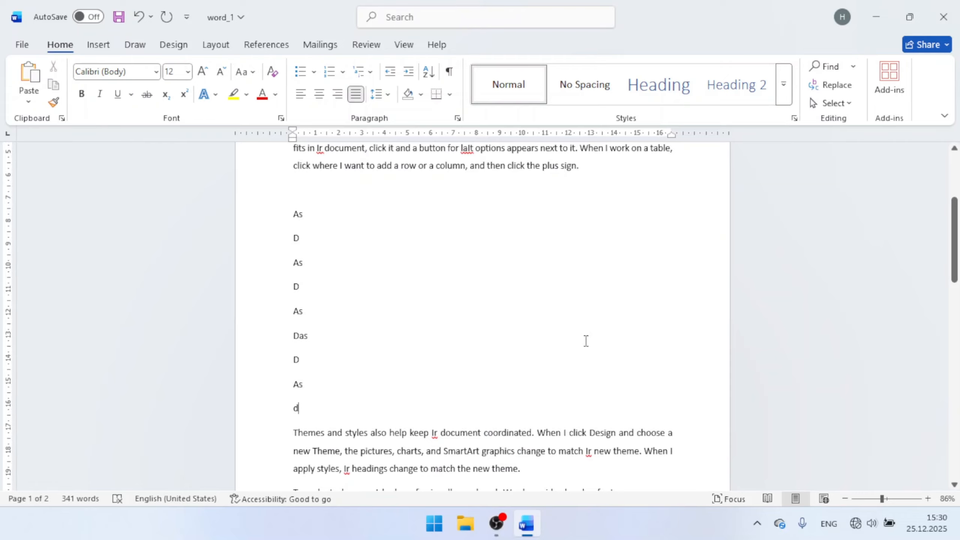
key(ctrl+s)
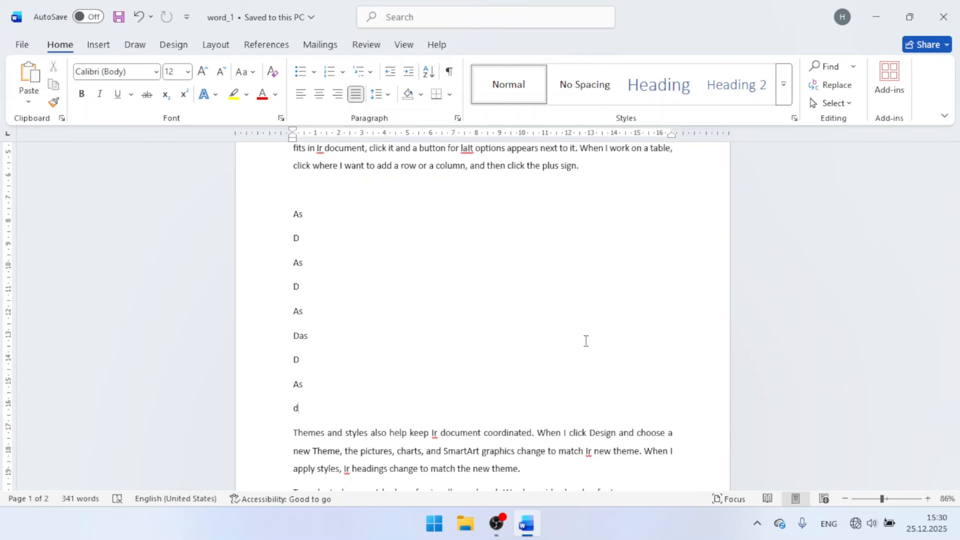